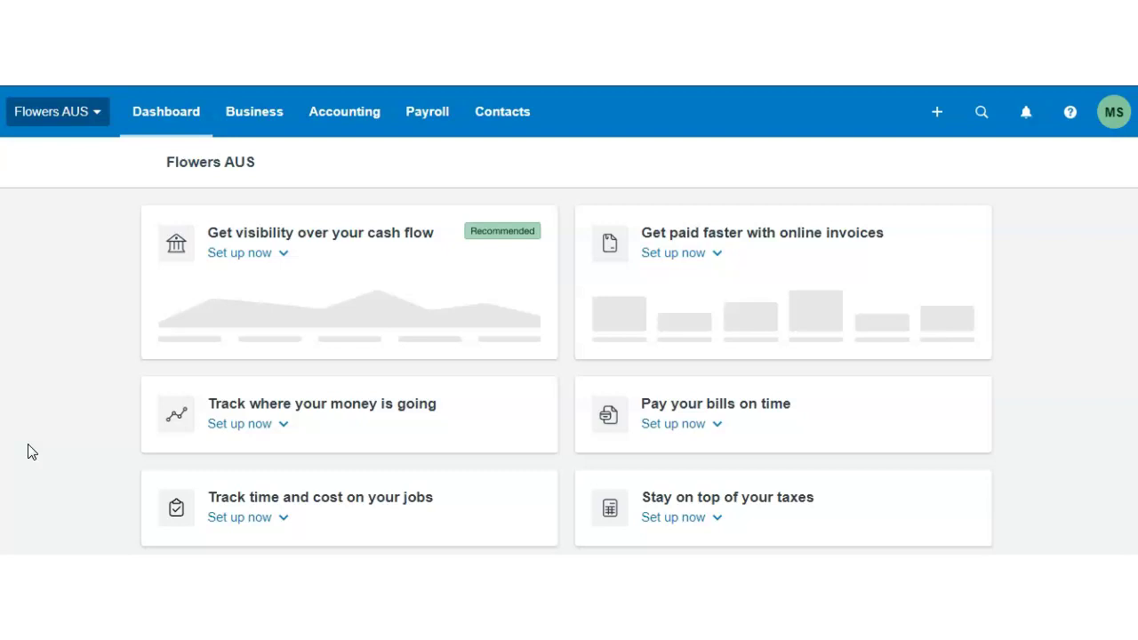
- Open the Flowers AUS organisation dropdown in the top-left of the navigation bar
left_click(99, 120)
left_click(95, 122)
left_click(92, 119)
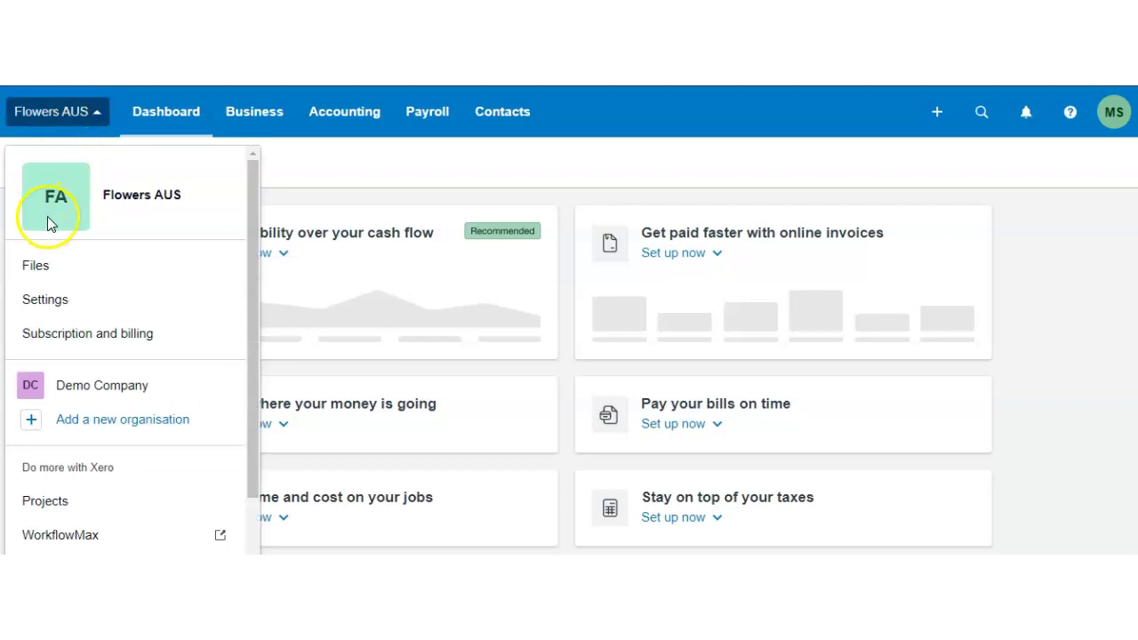
- In Files, create and save a new folder named 'Sales invoices'
left_click(40, 268)
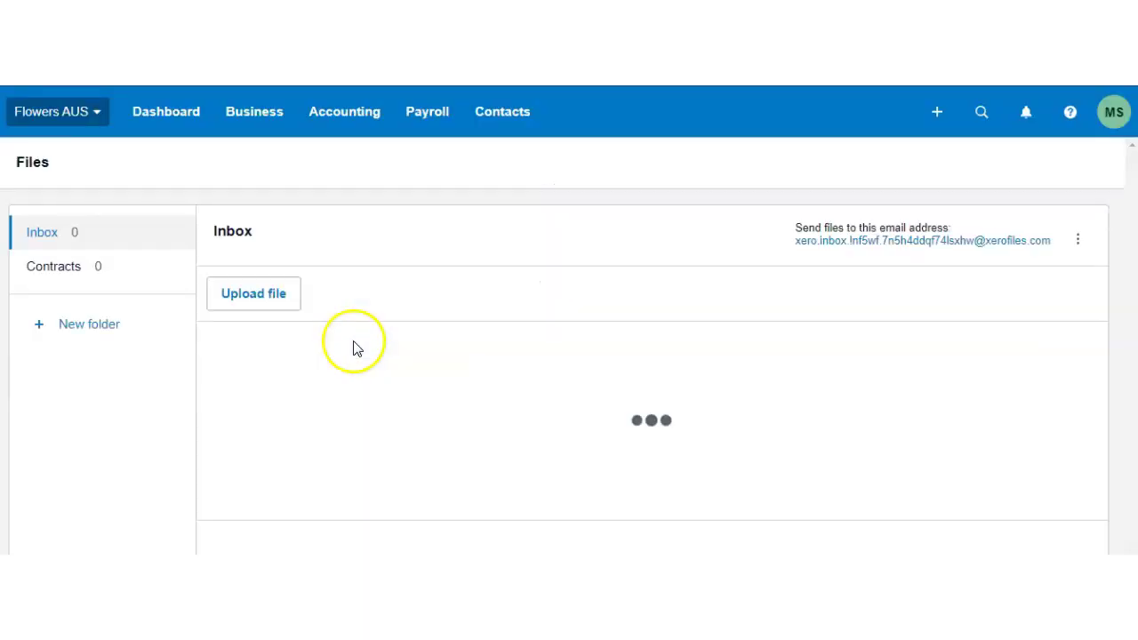
left_click(92, 324)
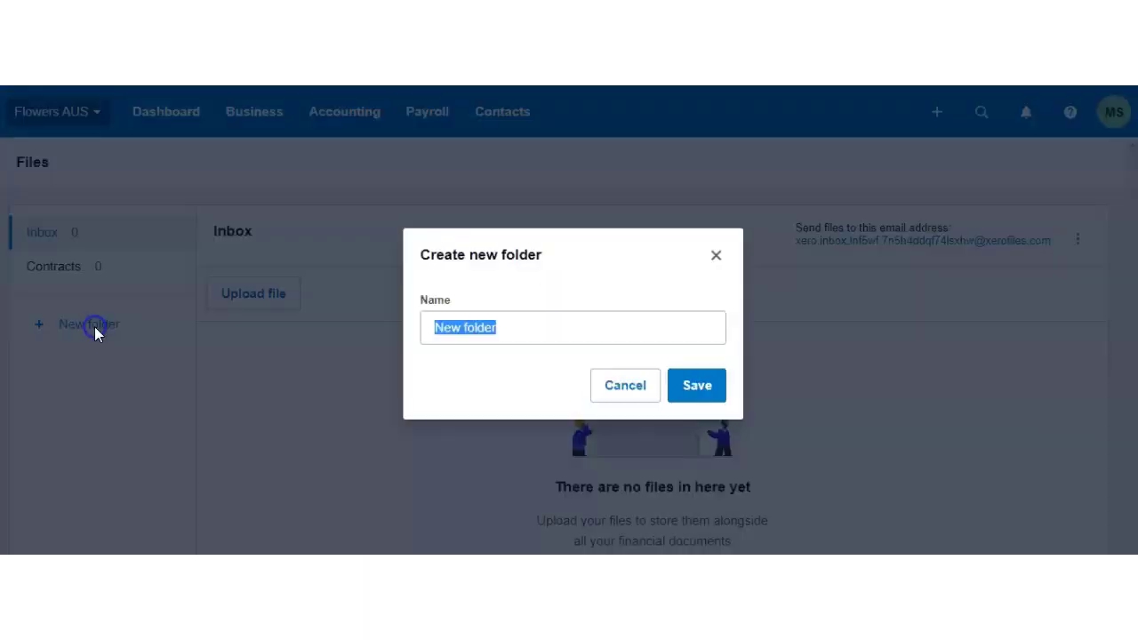
type("Sales invoices")
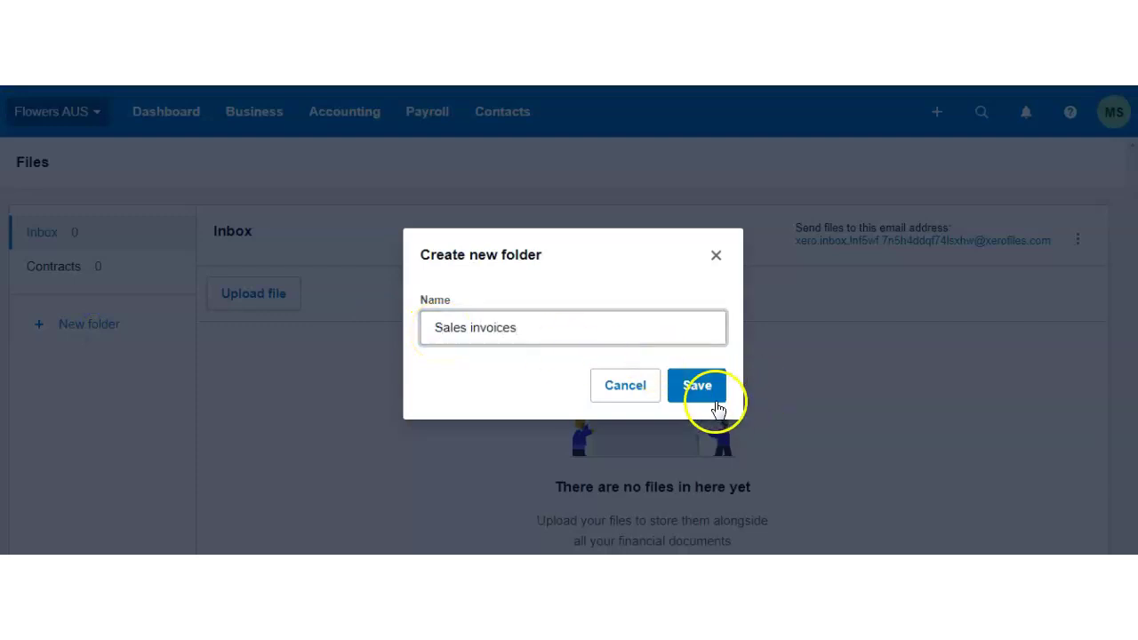
left_click(700, 393)
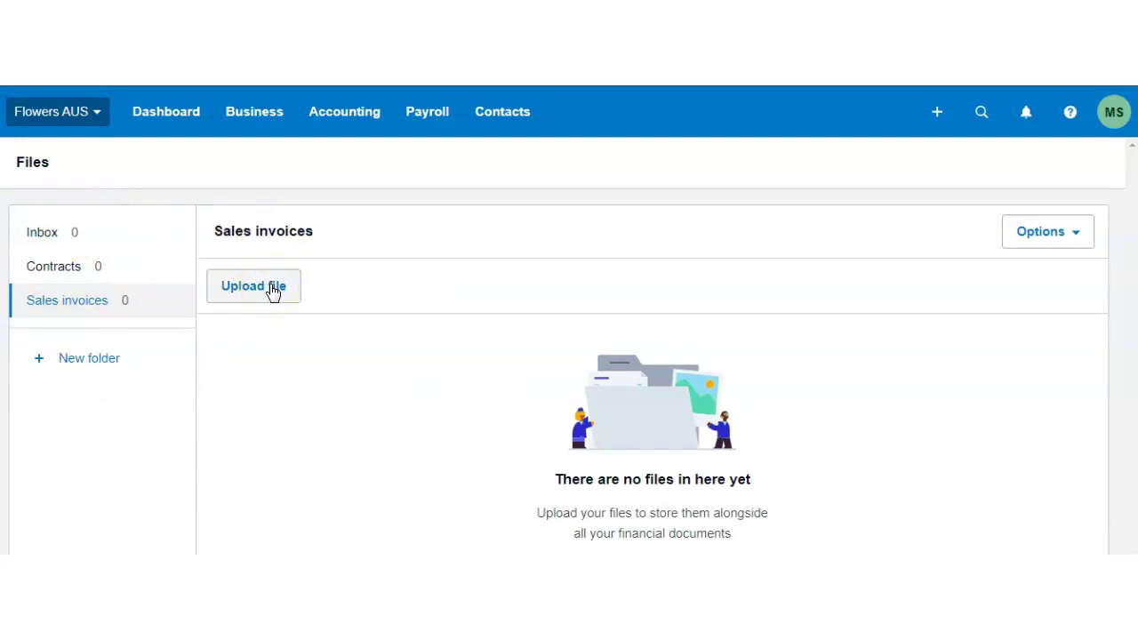
- Check the folder's Rename and Delete options, then switch to the Inbox folder
left_click(1067, 231)
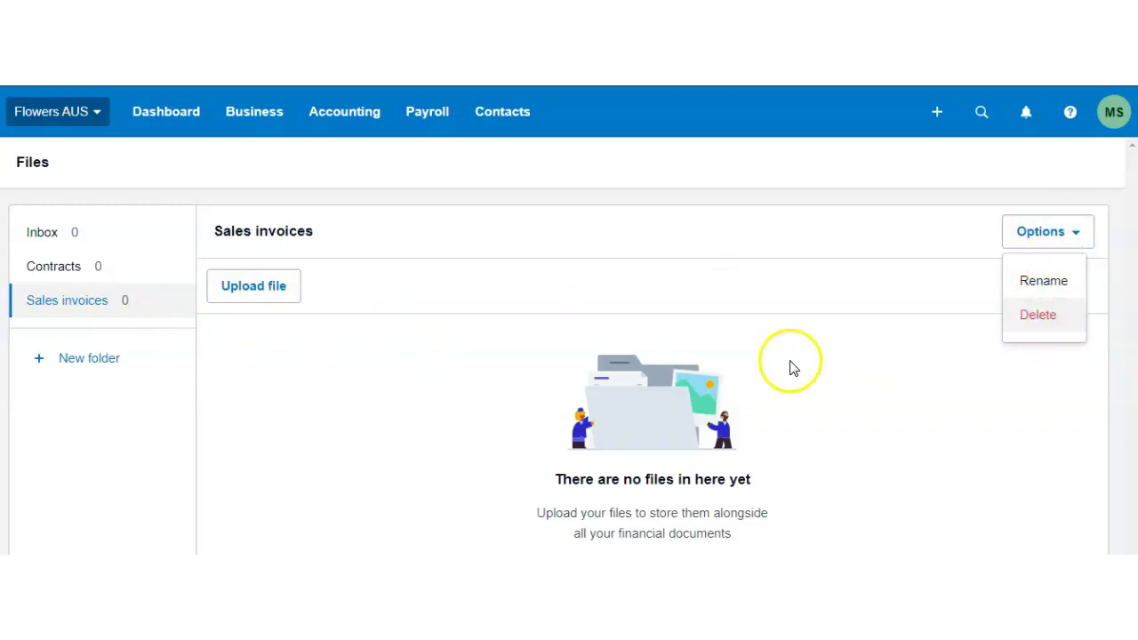
left_click(385, 373)
left_click(46, 234)
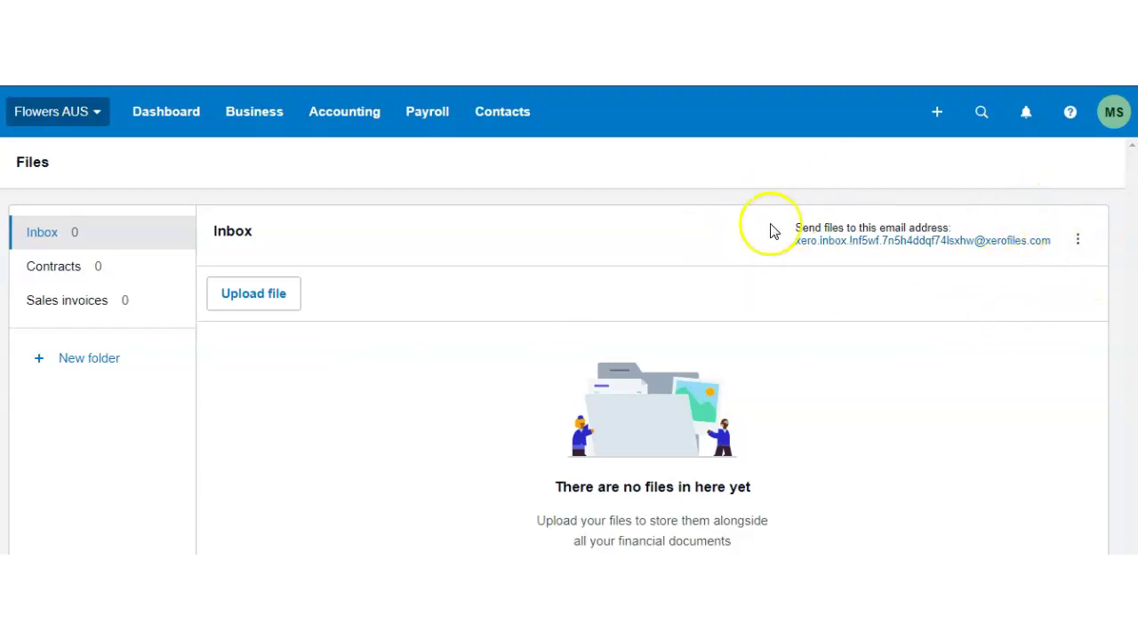
left_click(94, 127)
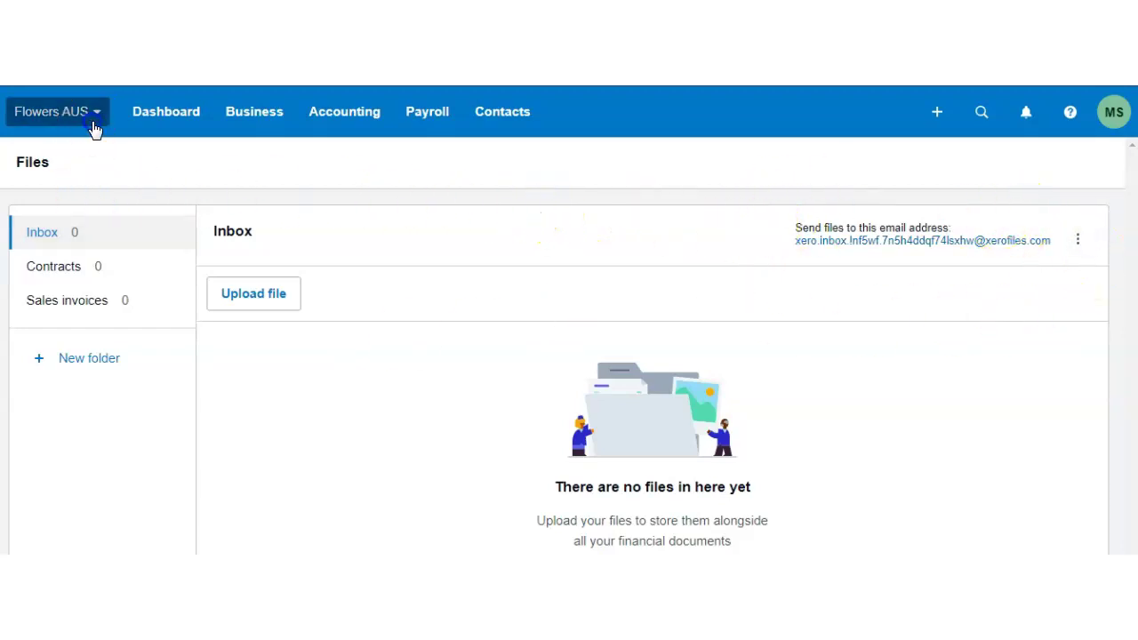
- Choose Settings and scroll through the Organisation settings page, then reopen and close the organisation menu
left_click(75, 299)
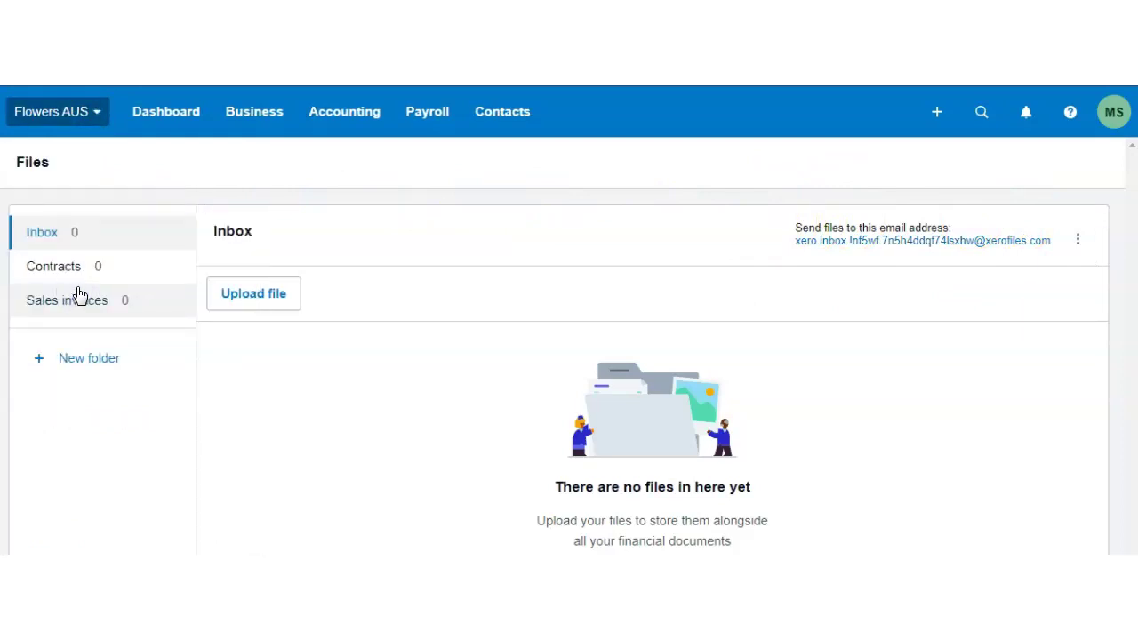
scroll(78, 294, "down", 2)
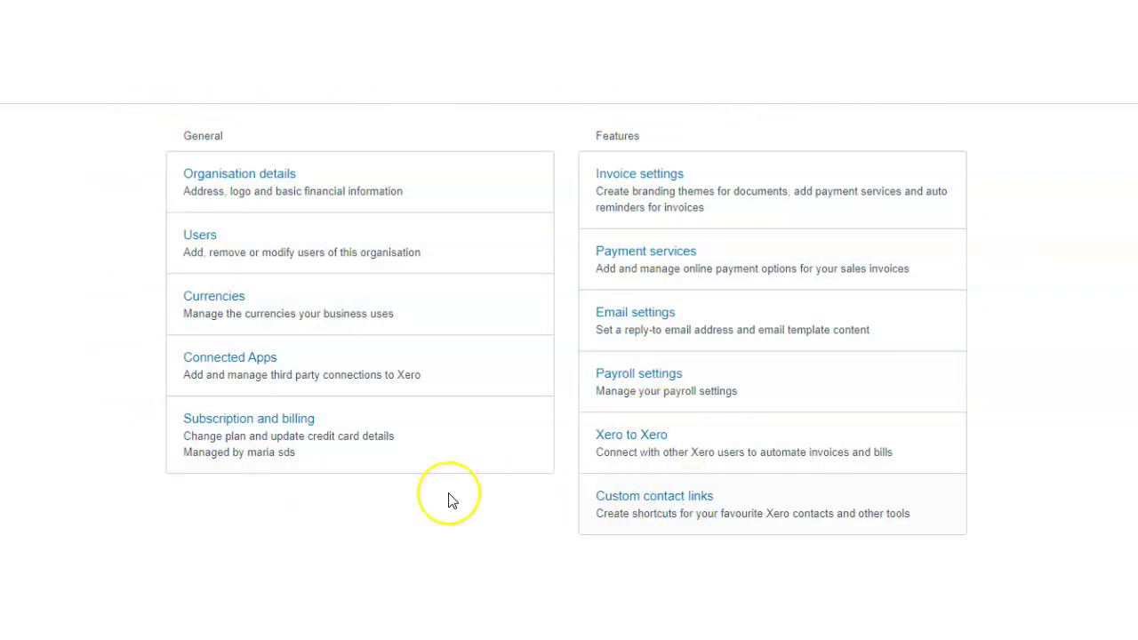
scroll(449, 501, "up", 1)
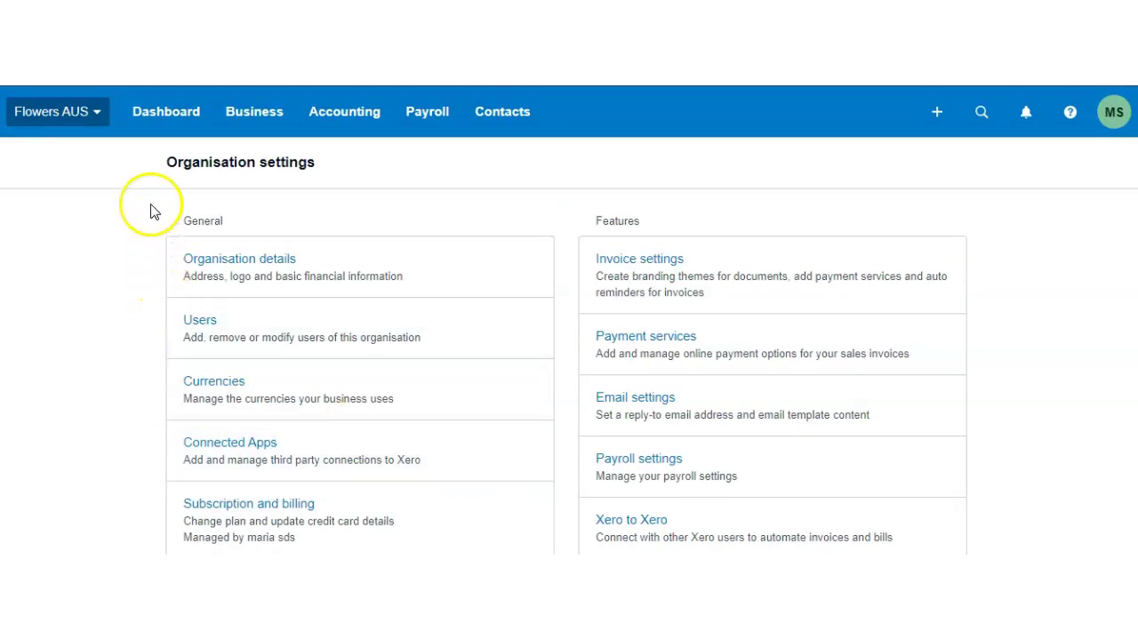
left_click(98, 118)
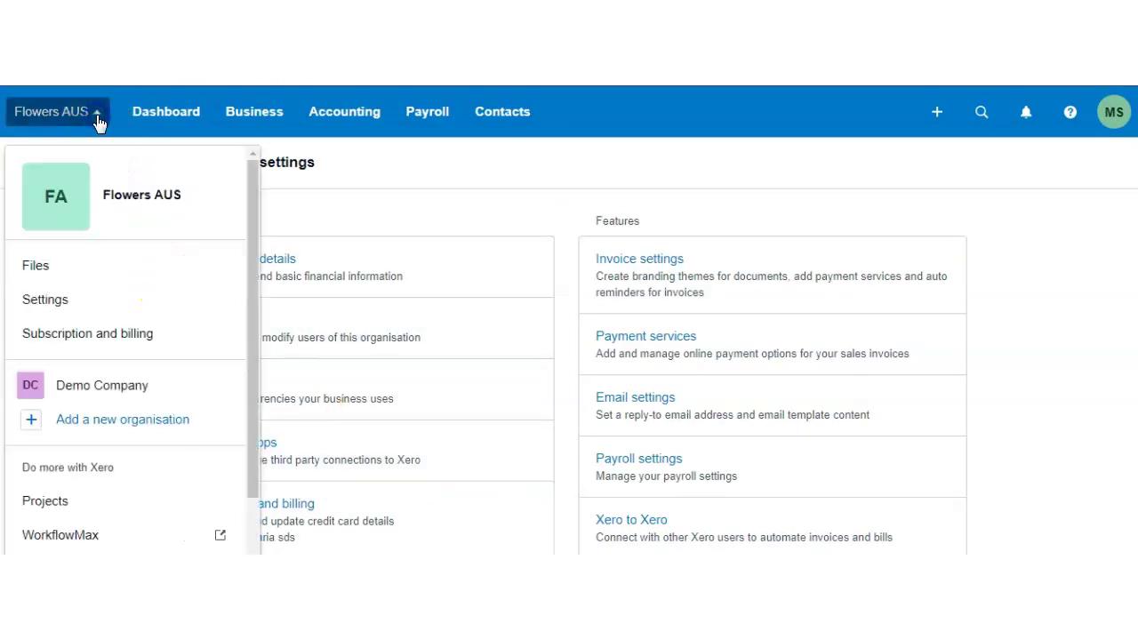
left_click(369, 201)
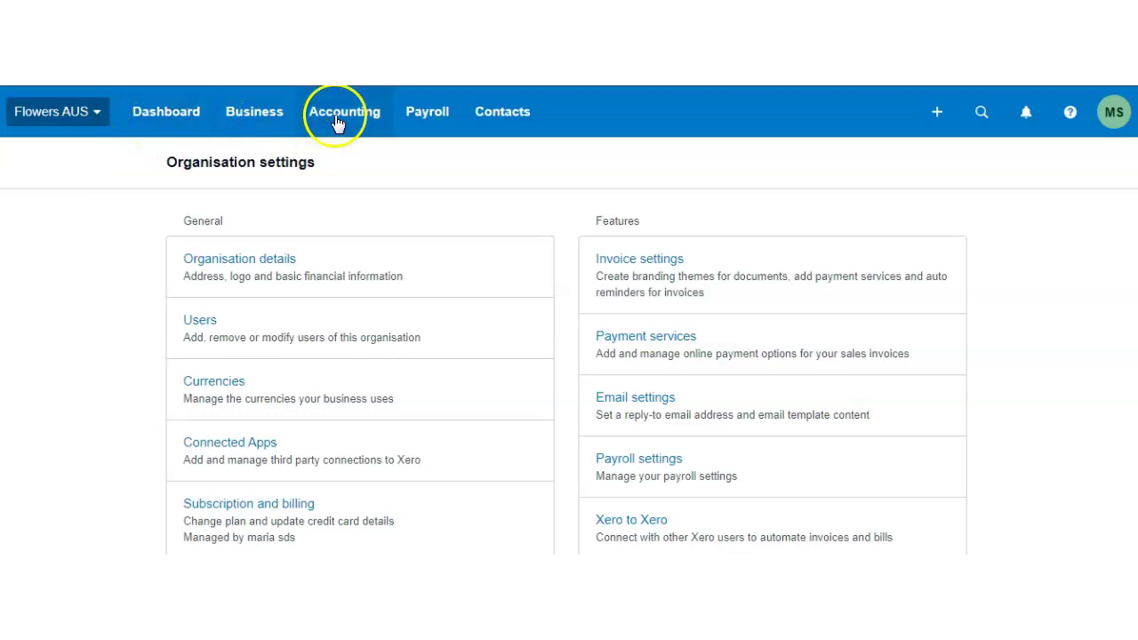
- Open the Short-term cash flow projection from the Business menu
left_click(258, 116)
left_click(268, 171)
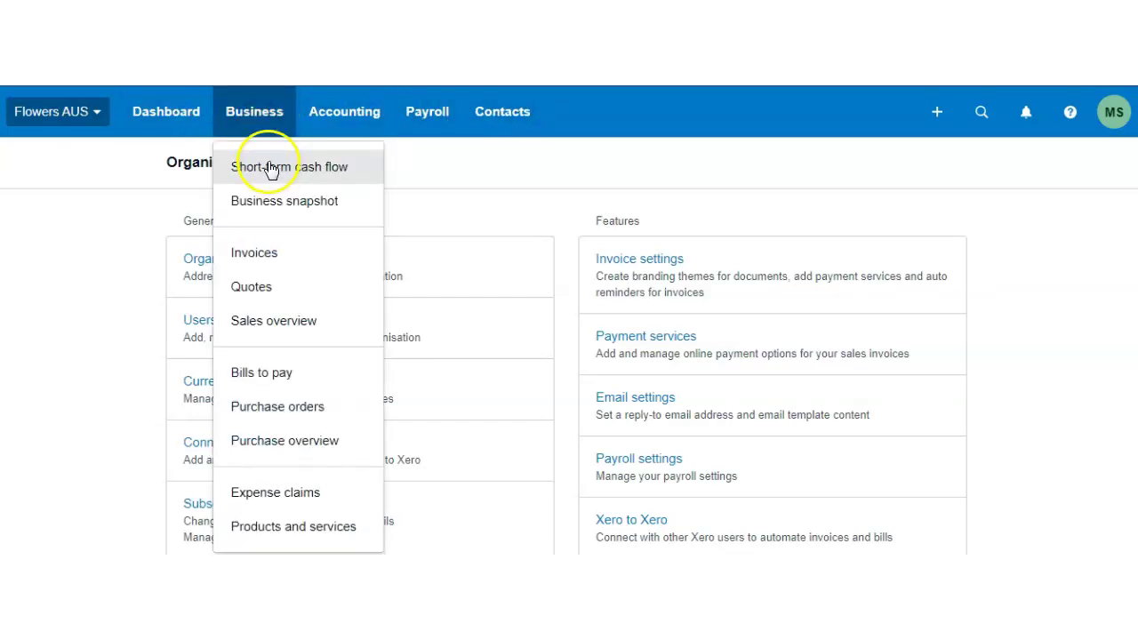
left_click(280, 204)
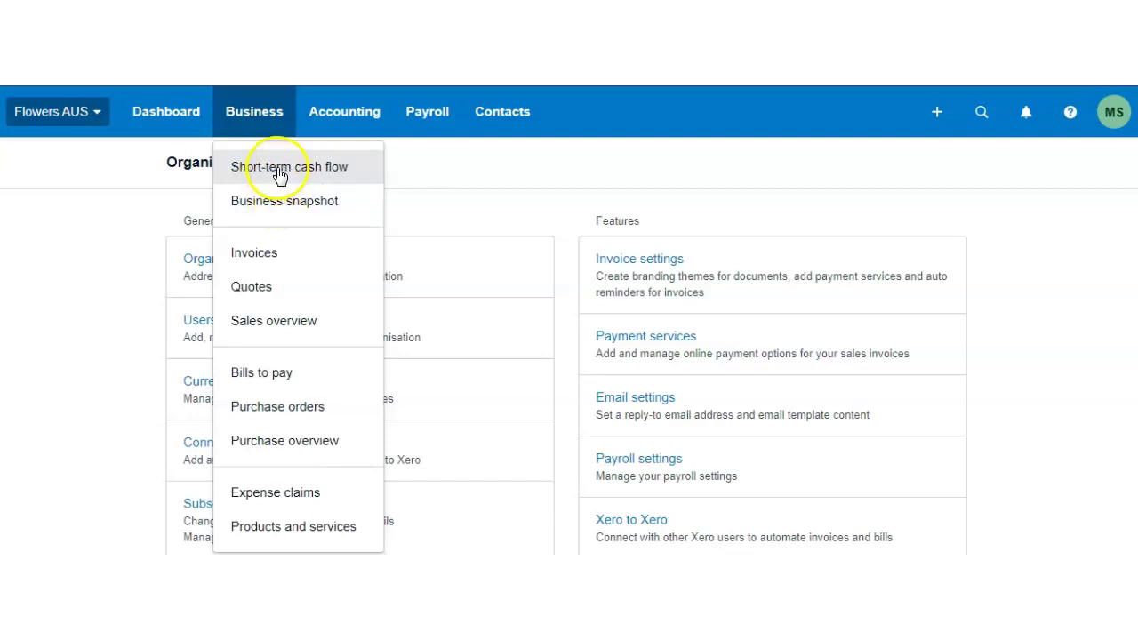
left_click(178, 224)
left_click(218, 260)
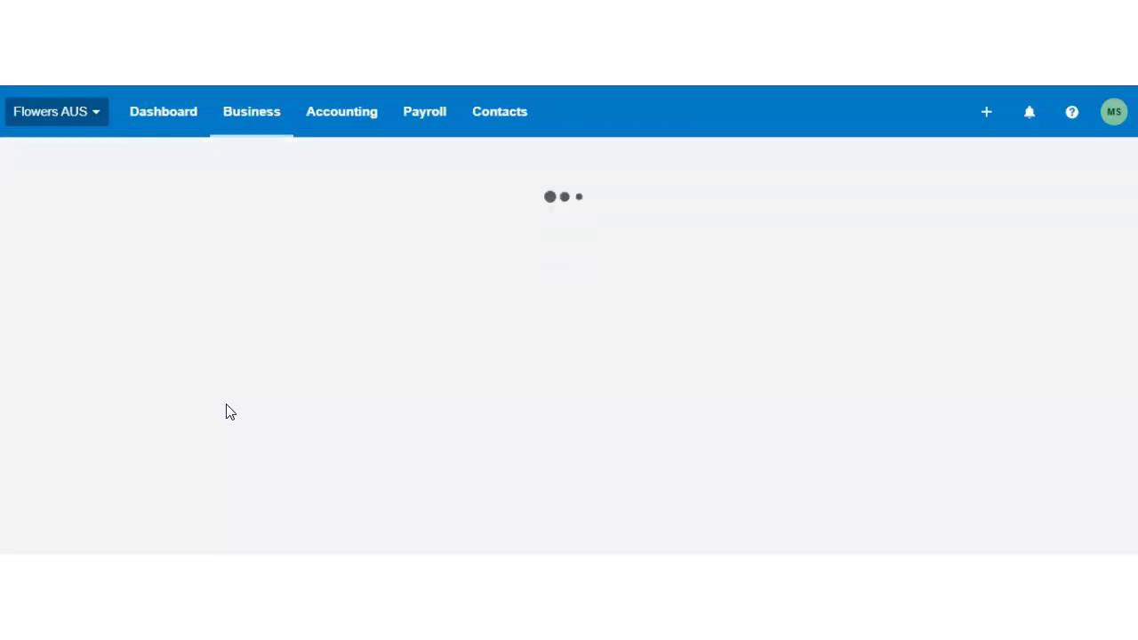
- Scroll through the cash flow projection, then go to Business > Business snapshot
scroll(229, 411, "down", 1)
scroll(230, 412, "down", 3)
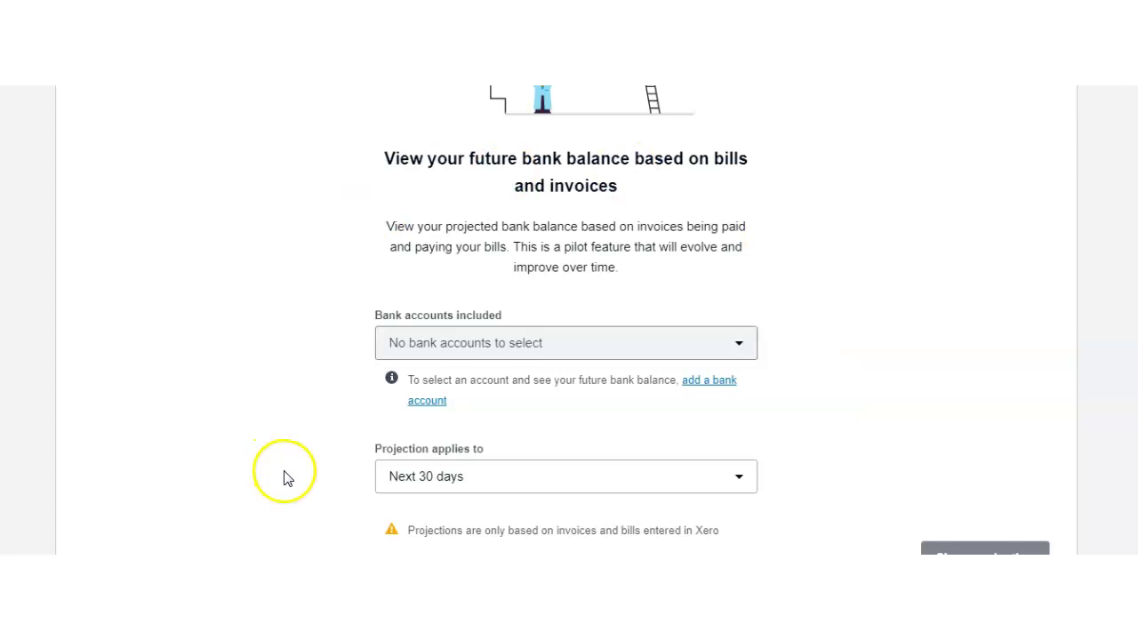
scroll(284, 480, "up", 1)
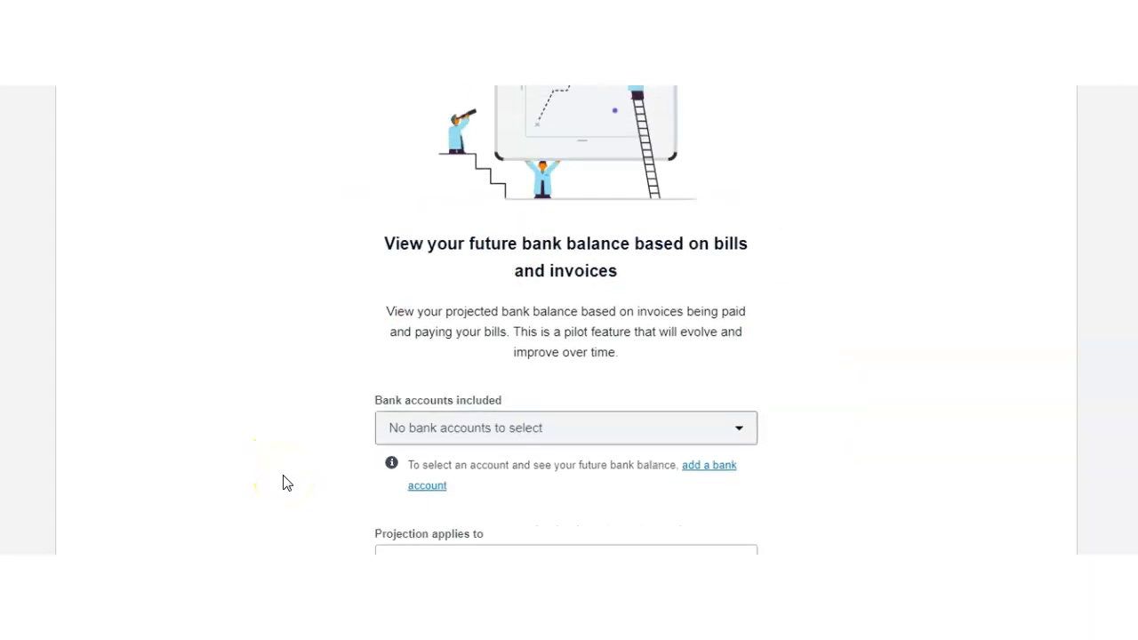
scroll(282, 483, "up", 2)
scroll(283, 482, "up", 1)
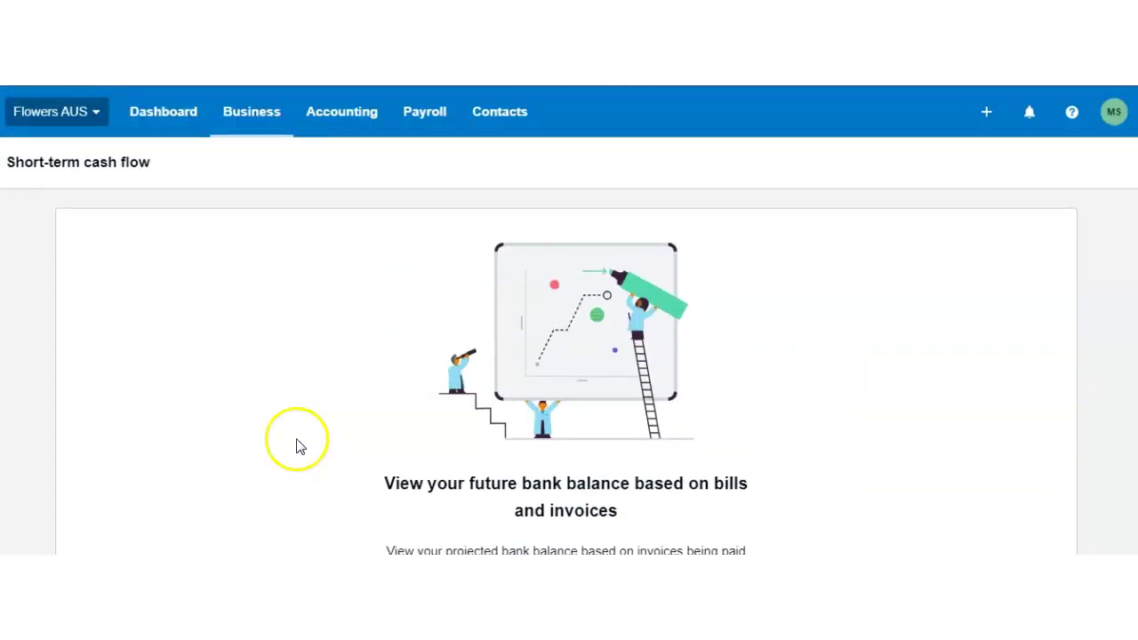
left_click(255, 134)
left_click(261, 202)
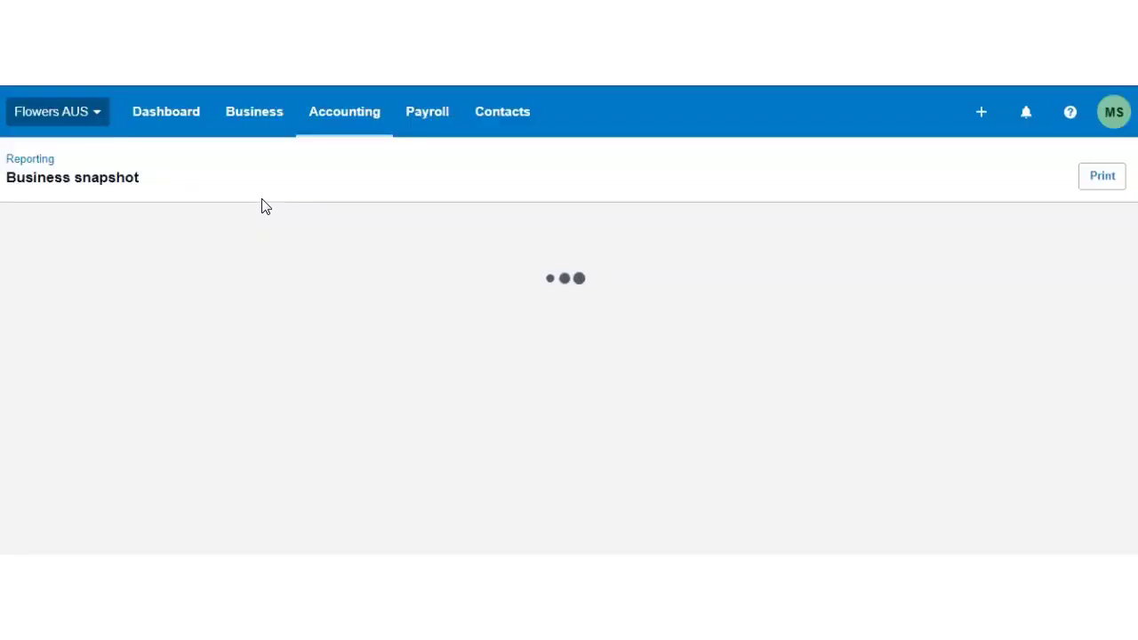
- Scroll down through the Business snapshot's profitability, efficiency and financial position sections
left_click(83, 324)
scroll(77, 328, "down", 1)
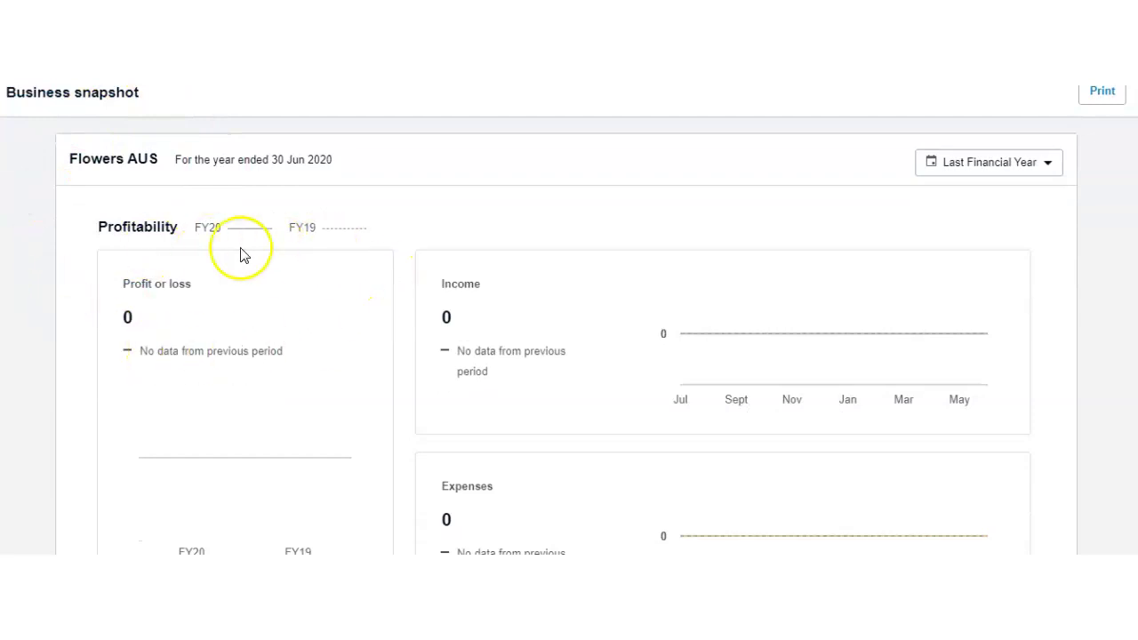
scroll(241, 254, "down", 2)
scroll(200, 273, "down", 3)
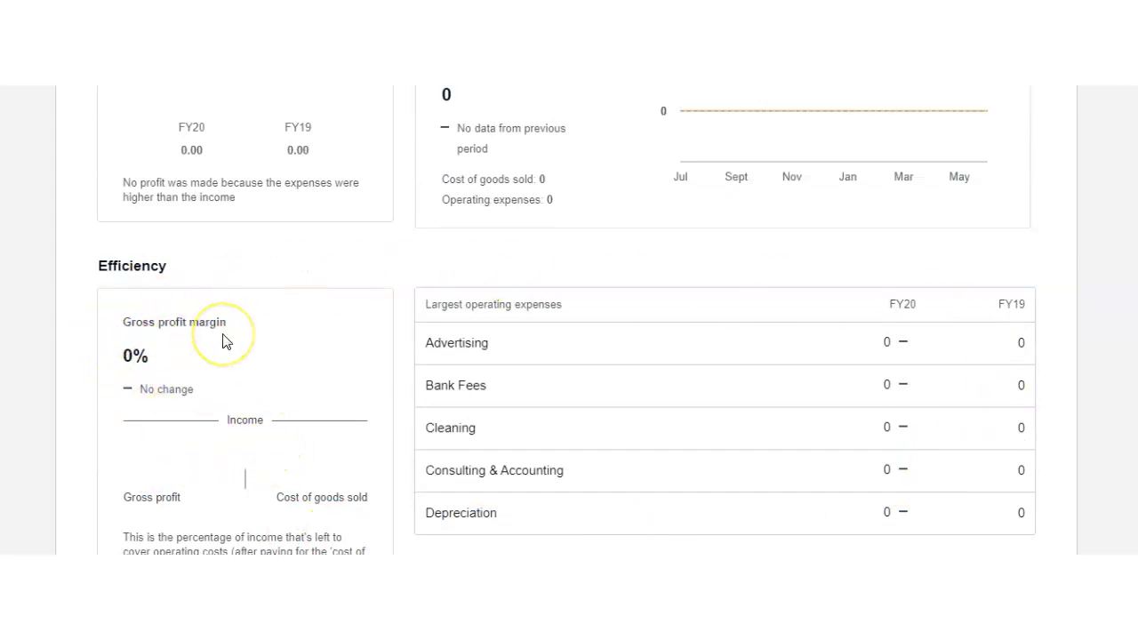
scroll(224, 340, "down", 4)
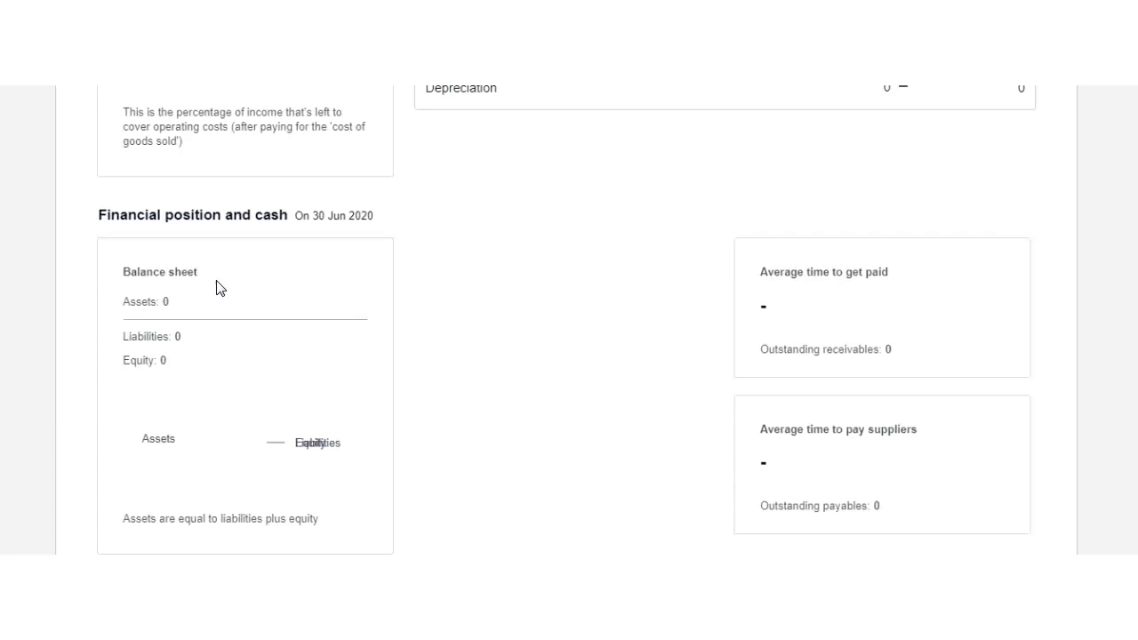
left_click(186, 336)
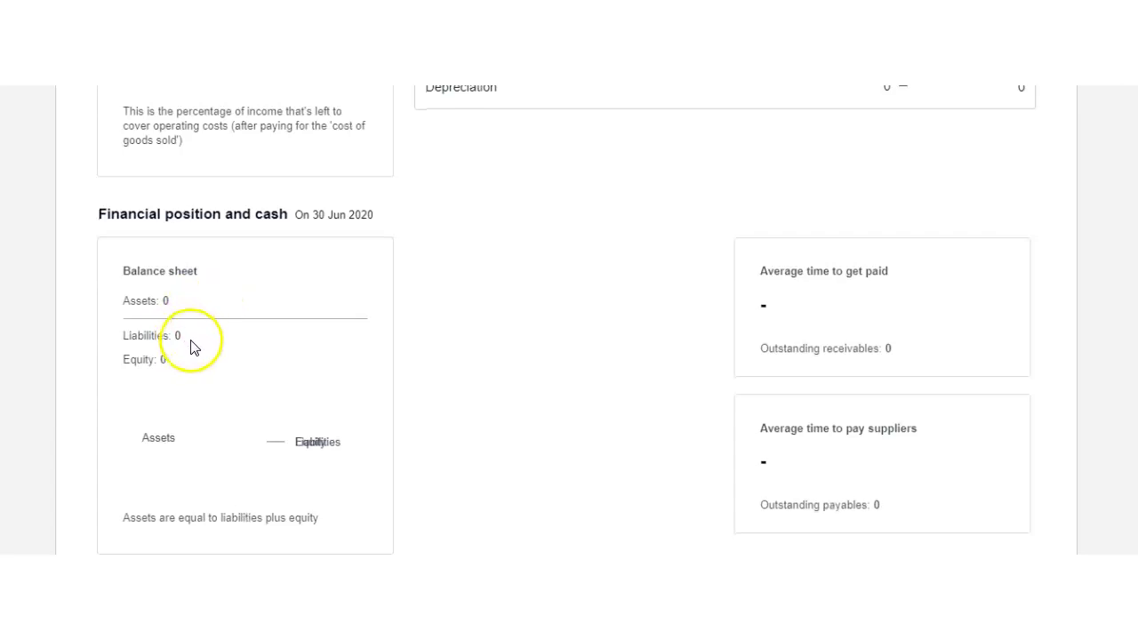
- Return to the top of the report and open the Business menu
scroll(225, 418, "up", 4)
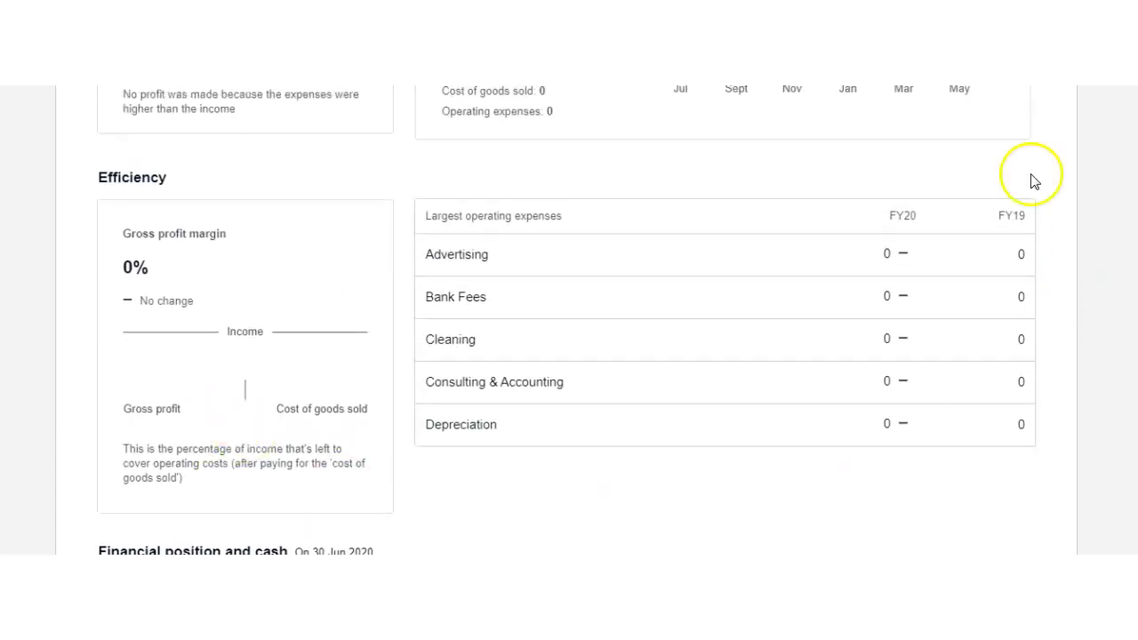
scroll(636, 473, "up", 2)
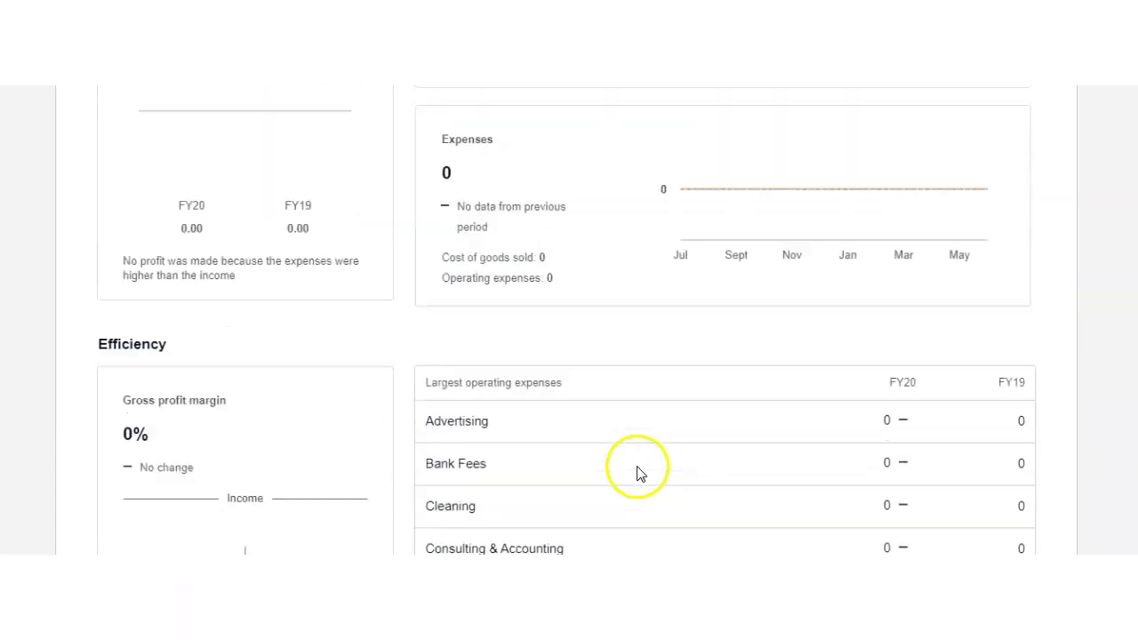
scroll(636, 473, "up", 2)
scroll(124, 331, "up", 1)
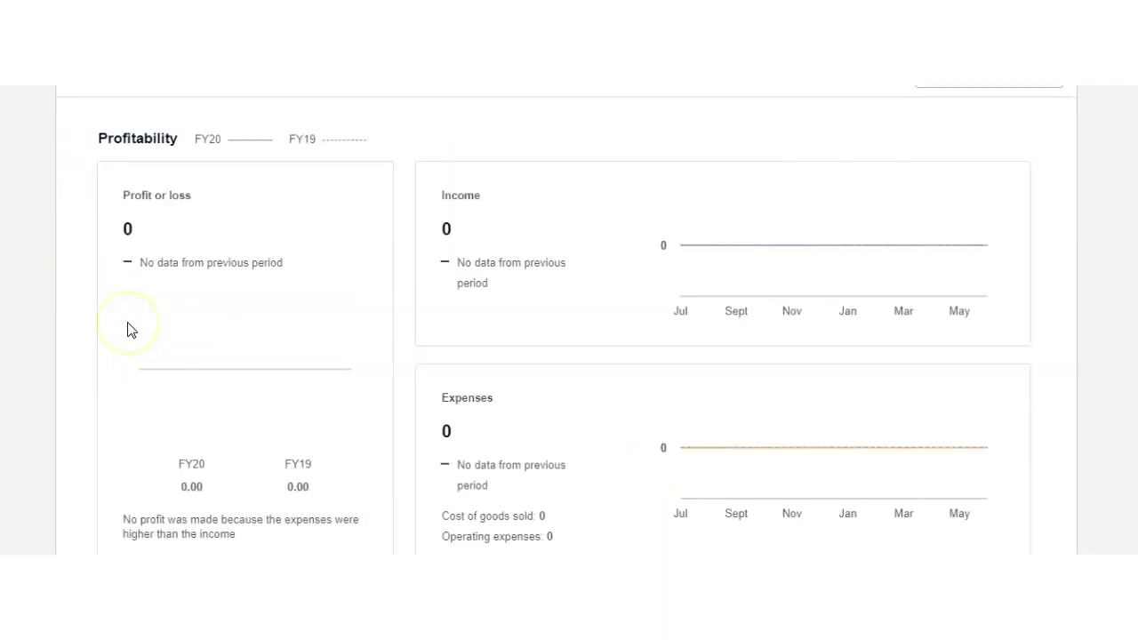
scroll(128, 331, "up", 2)
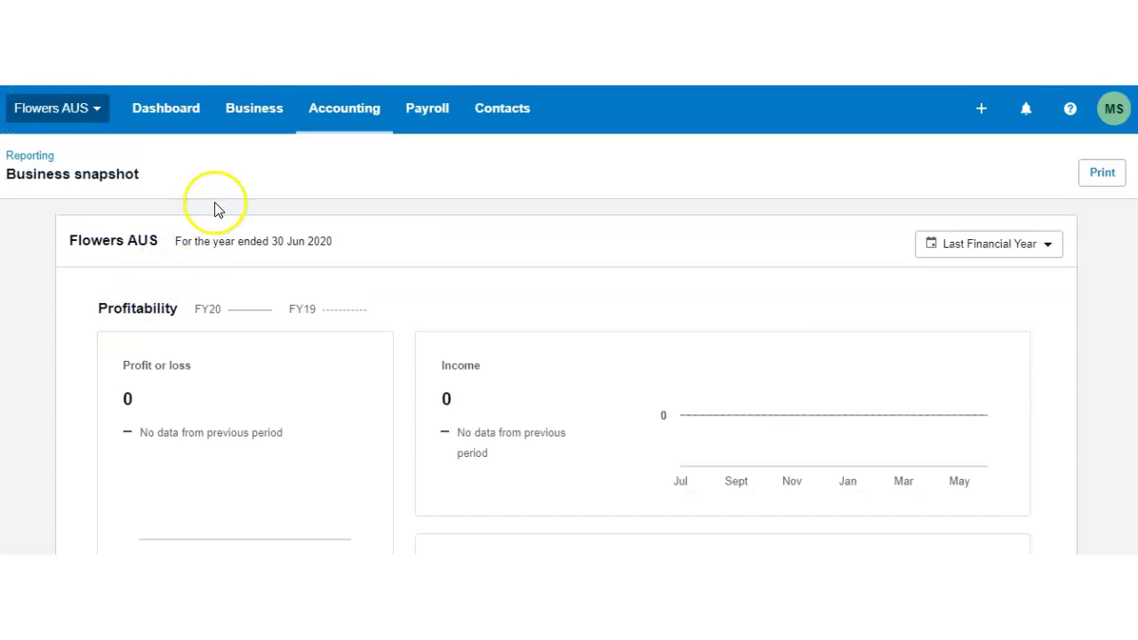
left_click(248, 119)
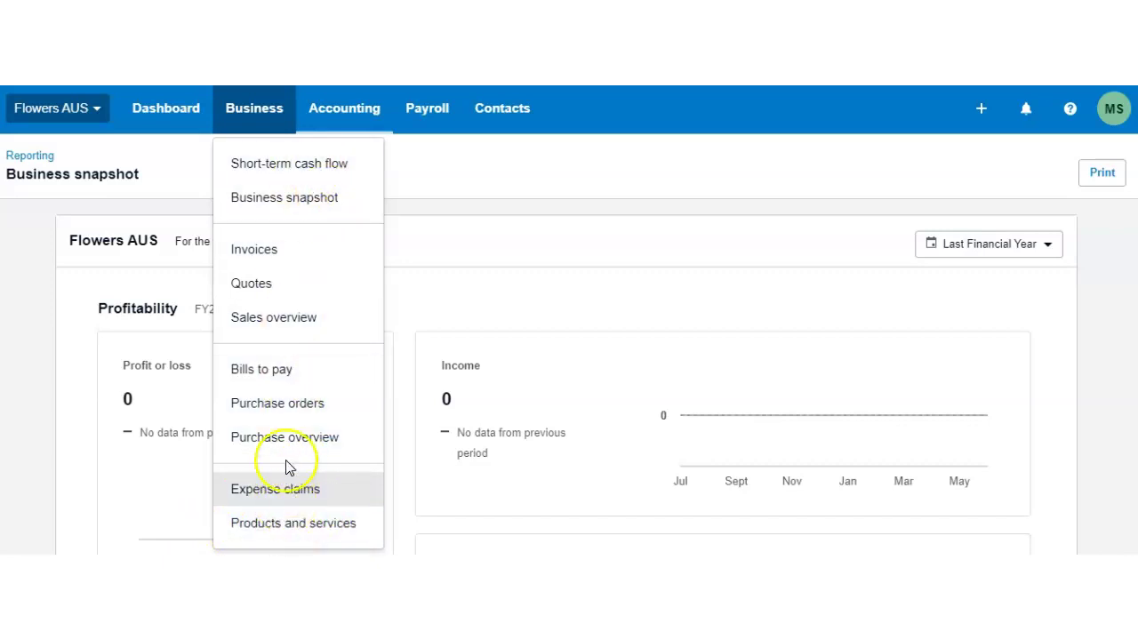
- Open the Invoices list, view the New Invoice options, then close them
left_click(284, 259)
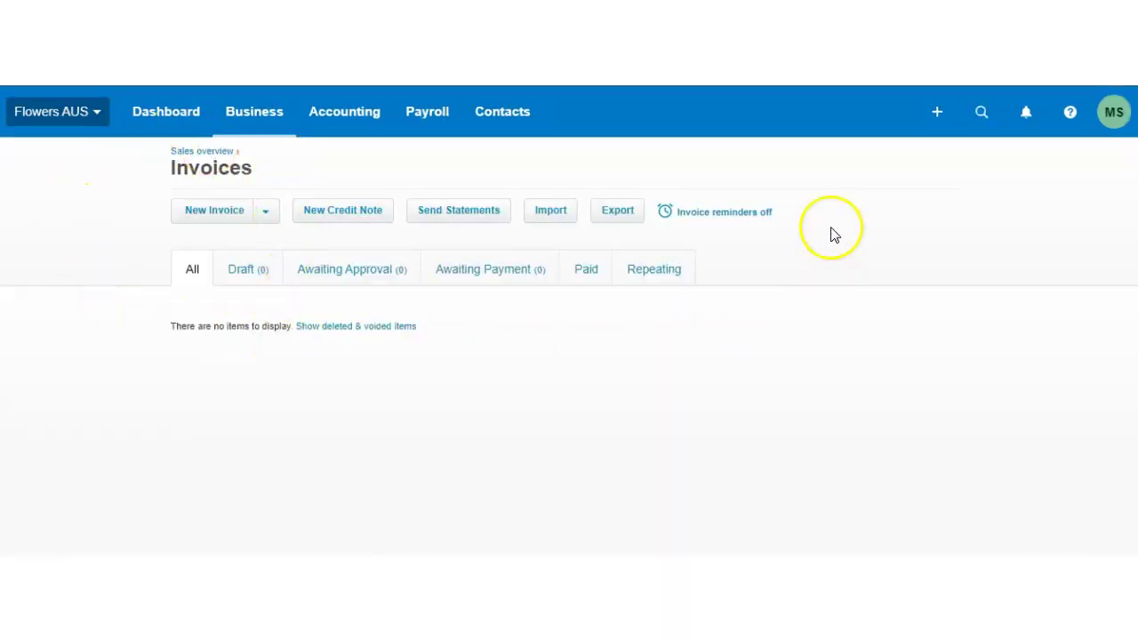
left_click(267, 212)
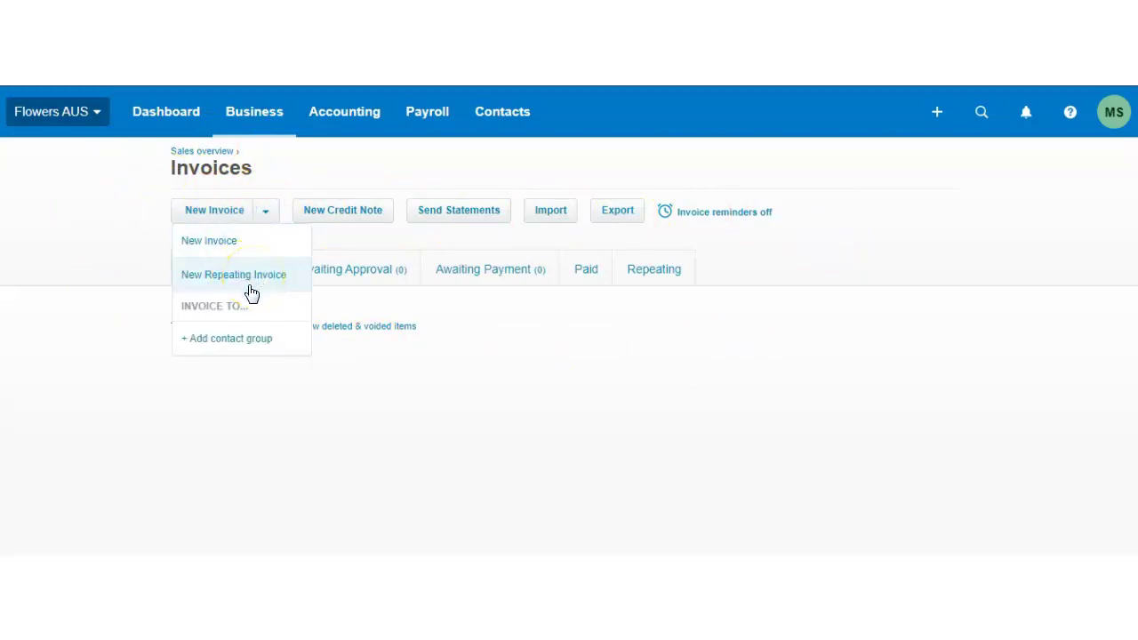
left_click(358, 234)
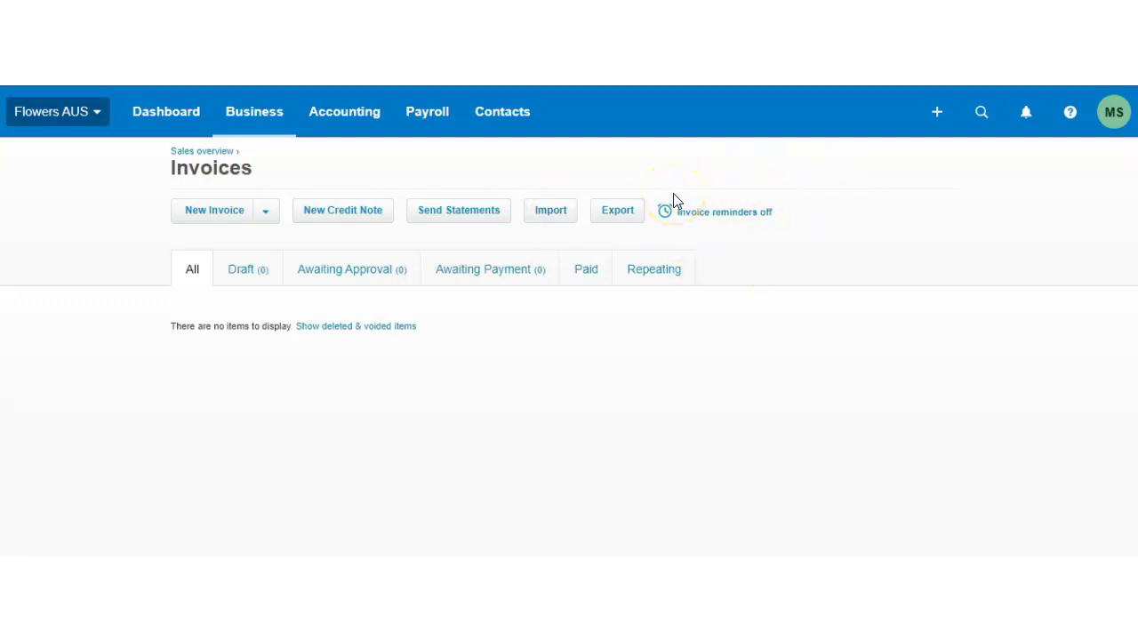
- Open the Purchases overview and review the + New purchase document options, then close them
left_click(257, 121)
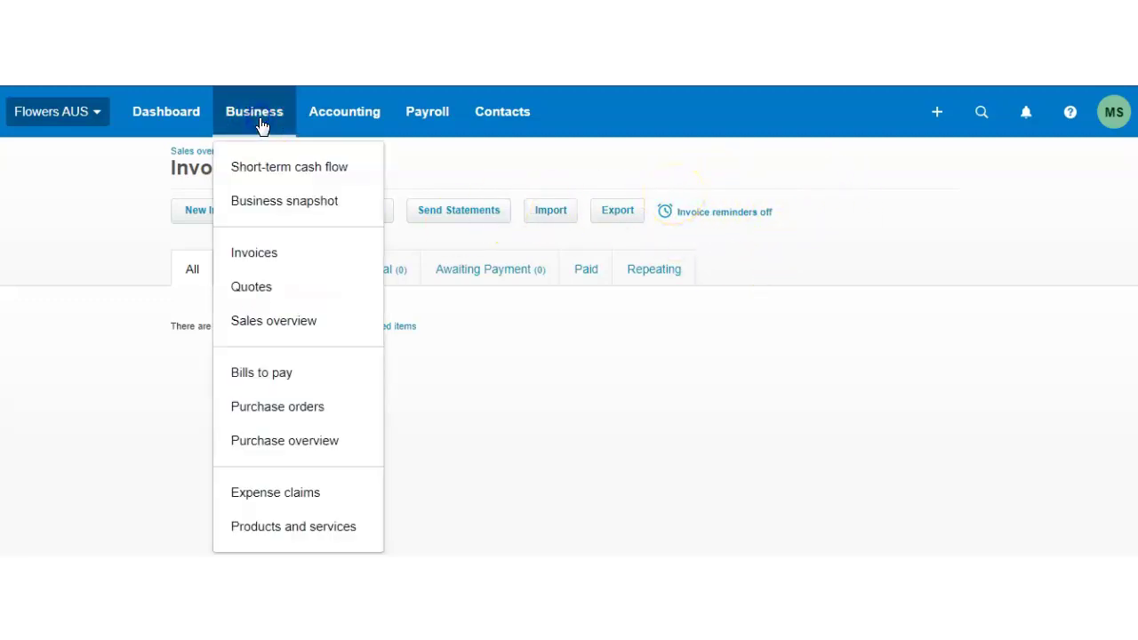
left_click(282, 439)
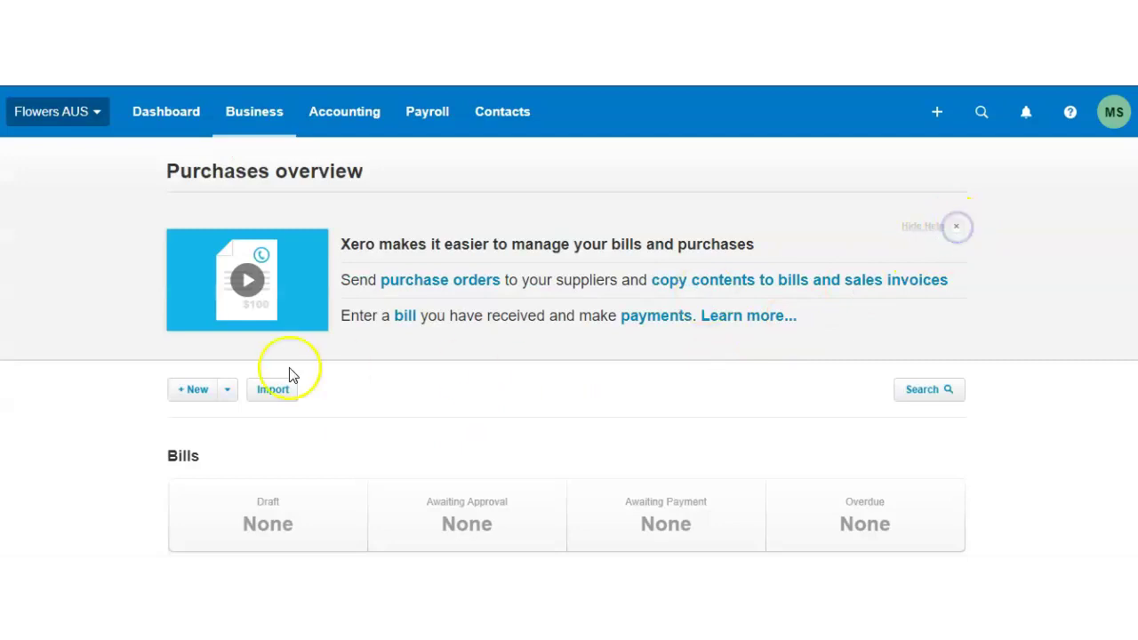
scroll(120, 294, "down", 2)
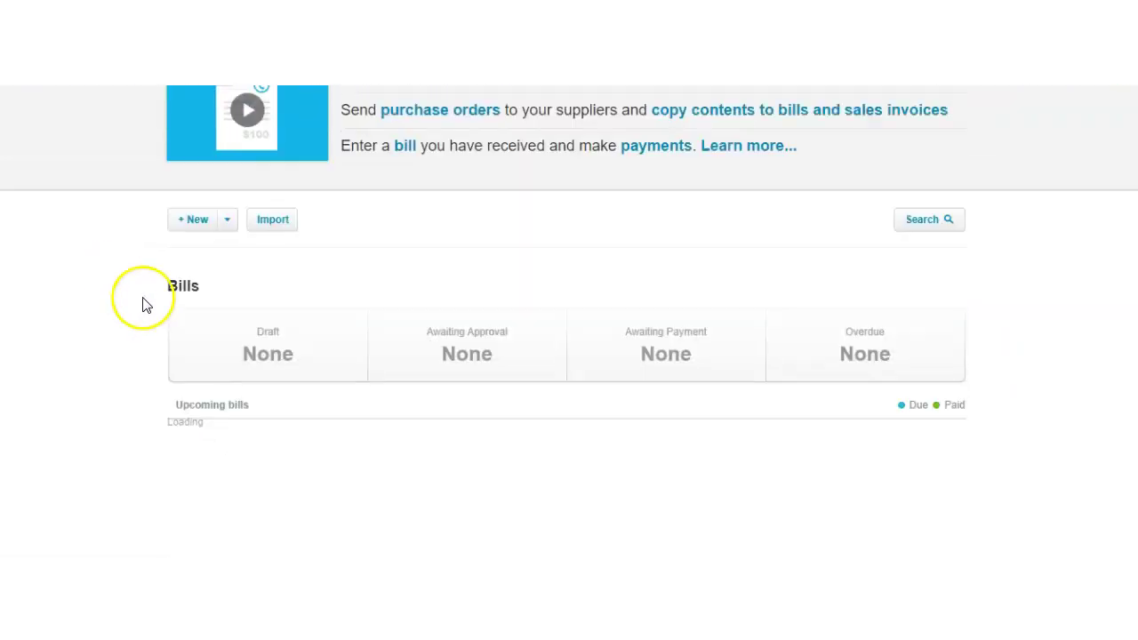
left_click(223, 228)
left_click(225, 224)
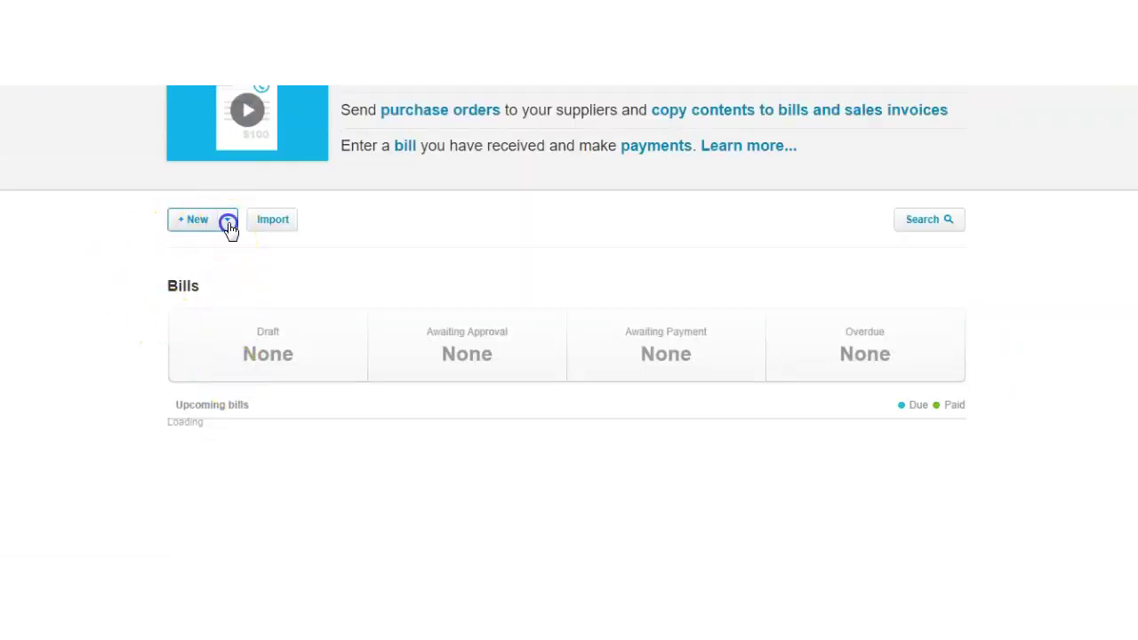
left_click(206, 262)
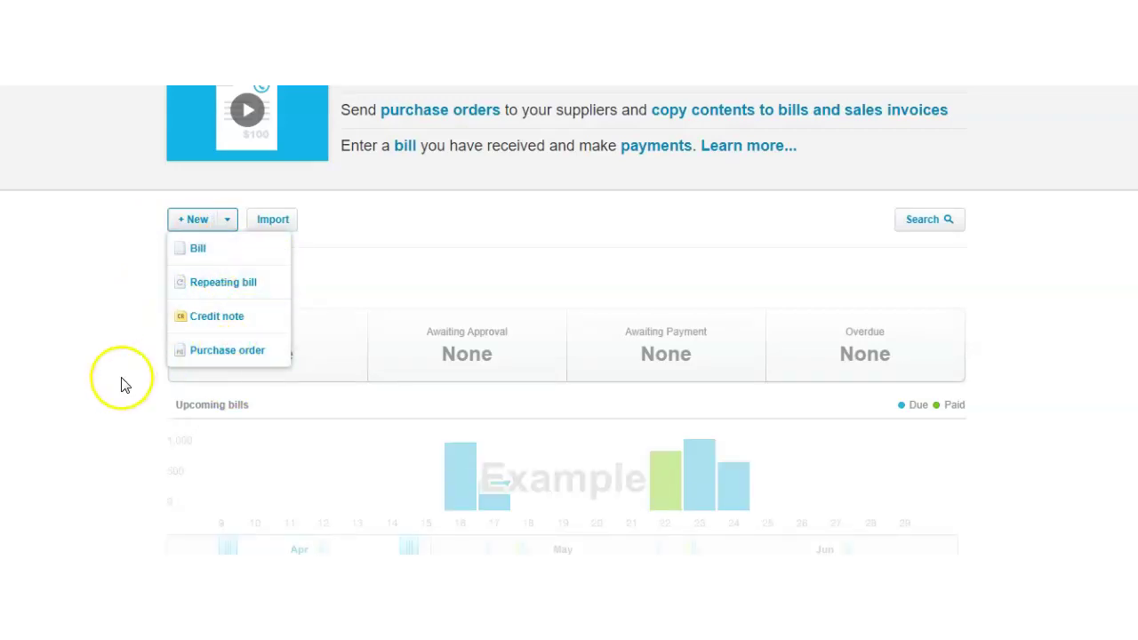
left_click(119, 376)
scroll(186, 214, "up", 2)
left_click(255, 125)
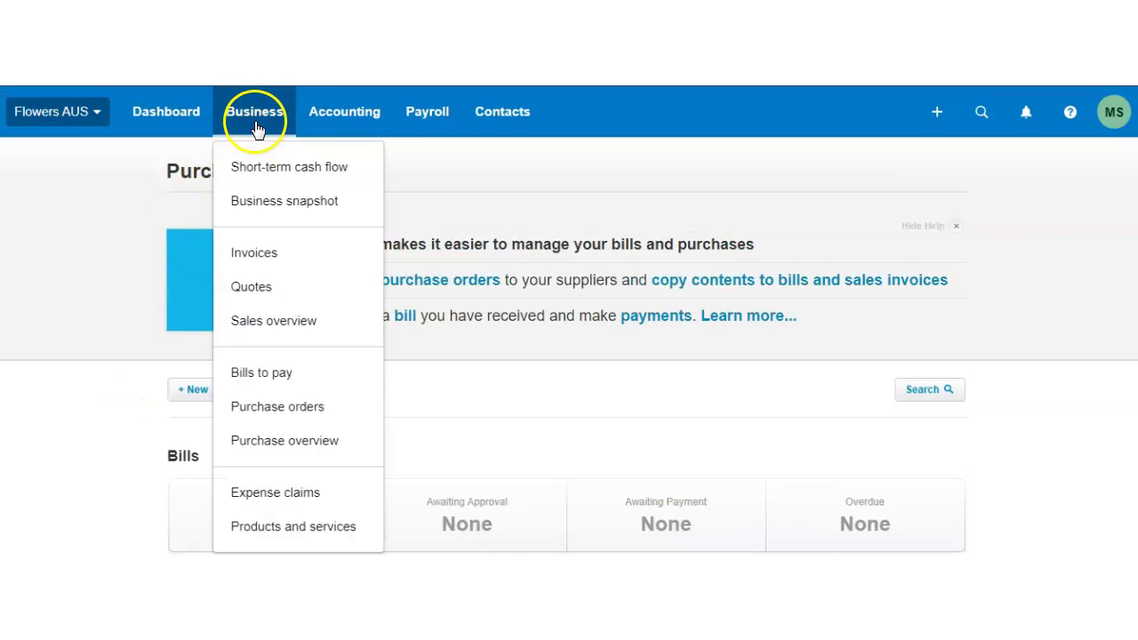
- Open Business > Expense claims and scroll through the Expenses setup page
left_click(269, 489)
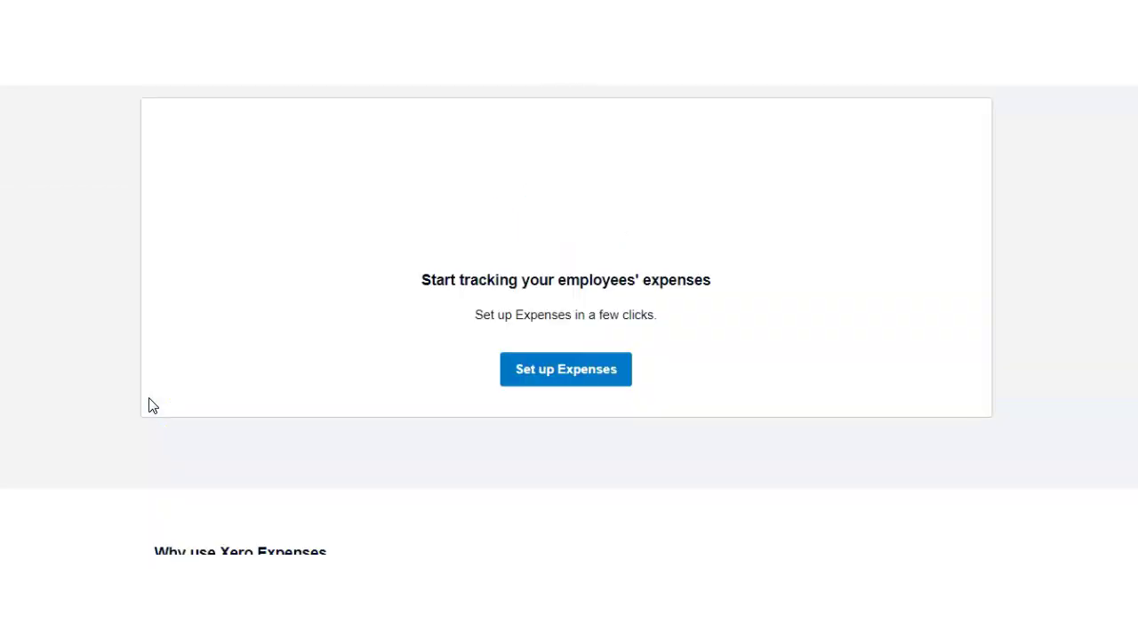
scroll(507, 385, "down", 2)
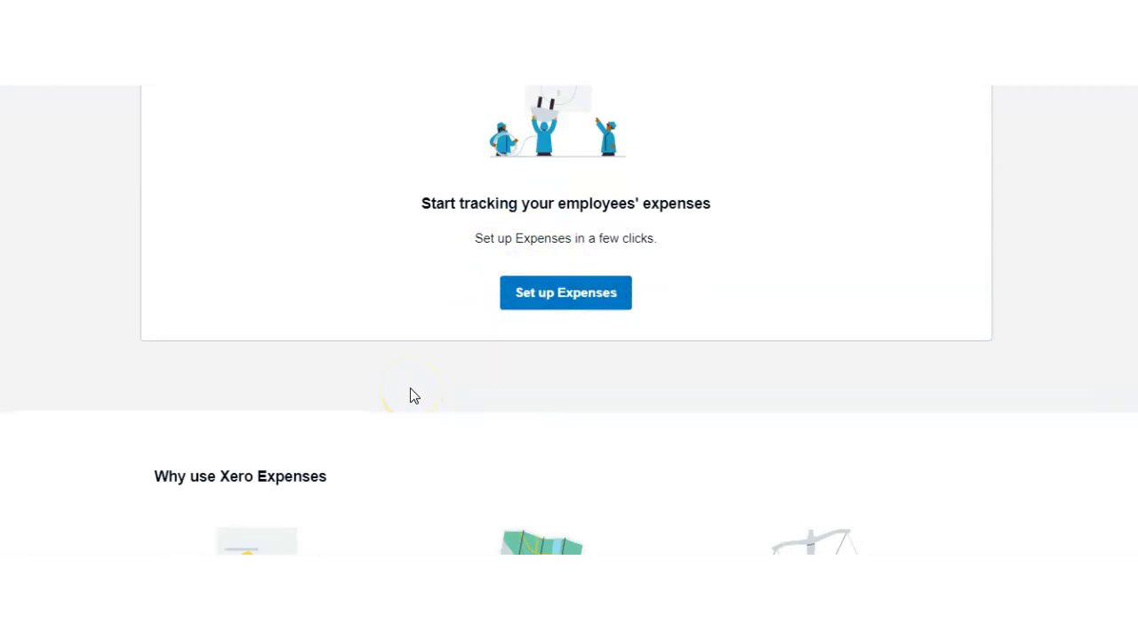
scroll(413, 396, "up", 2)
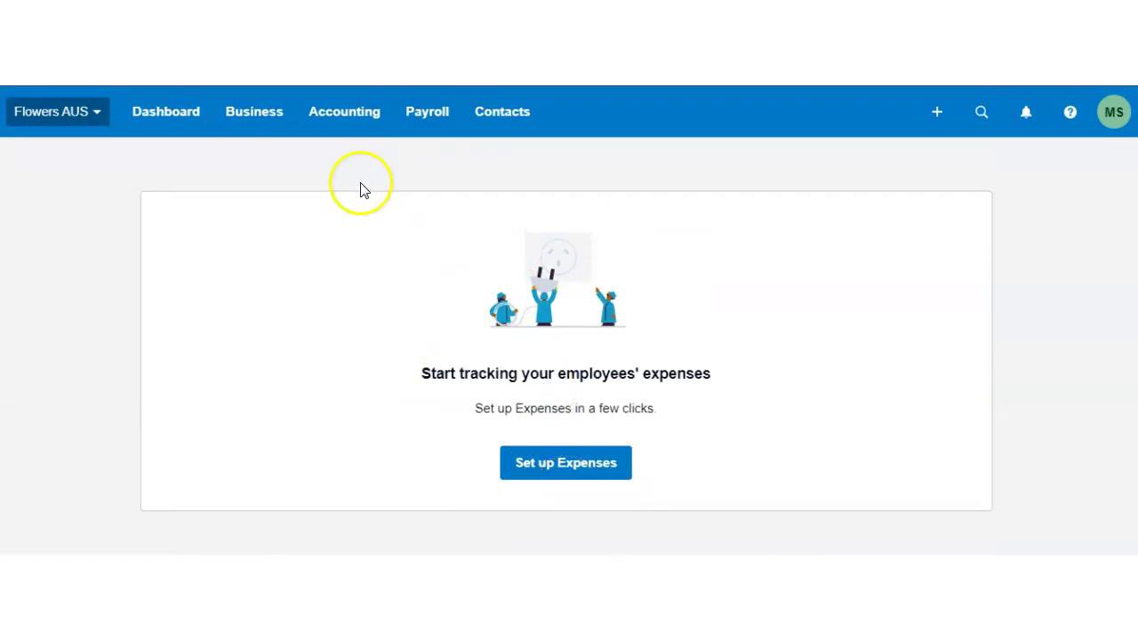
- Go to Business > Products and services
left_click(270, 131)
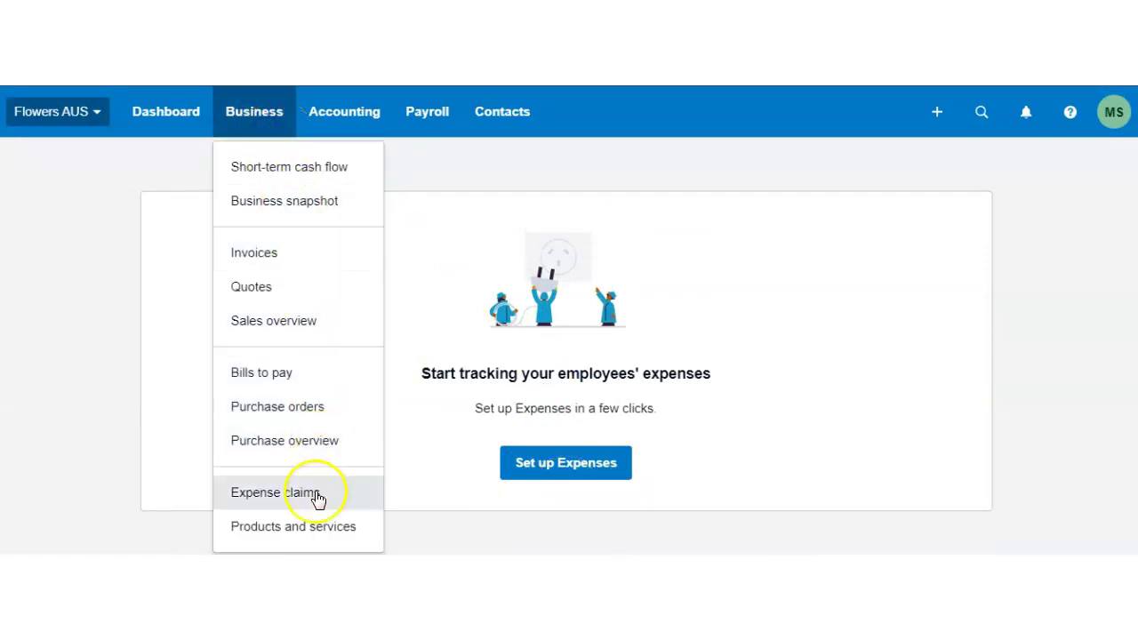
left_click(293, 528)
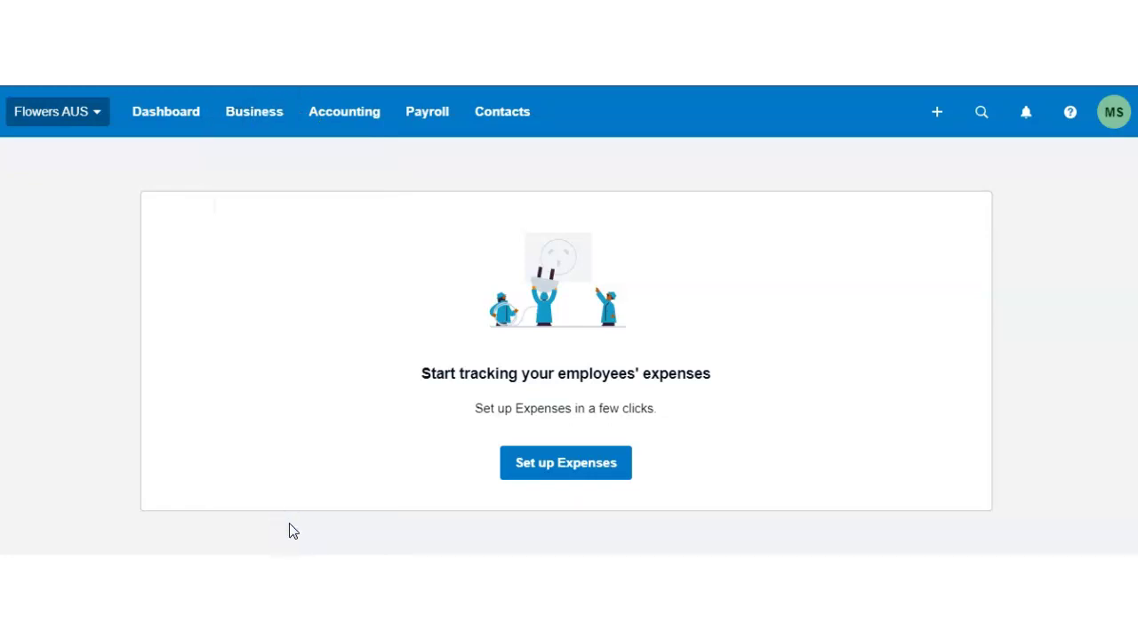
left_click(309, 513)
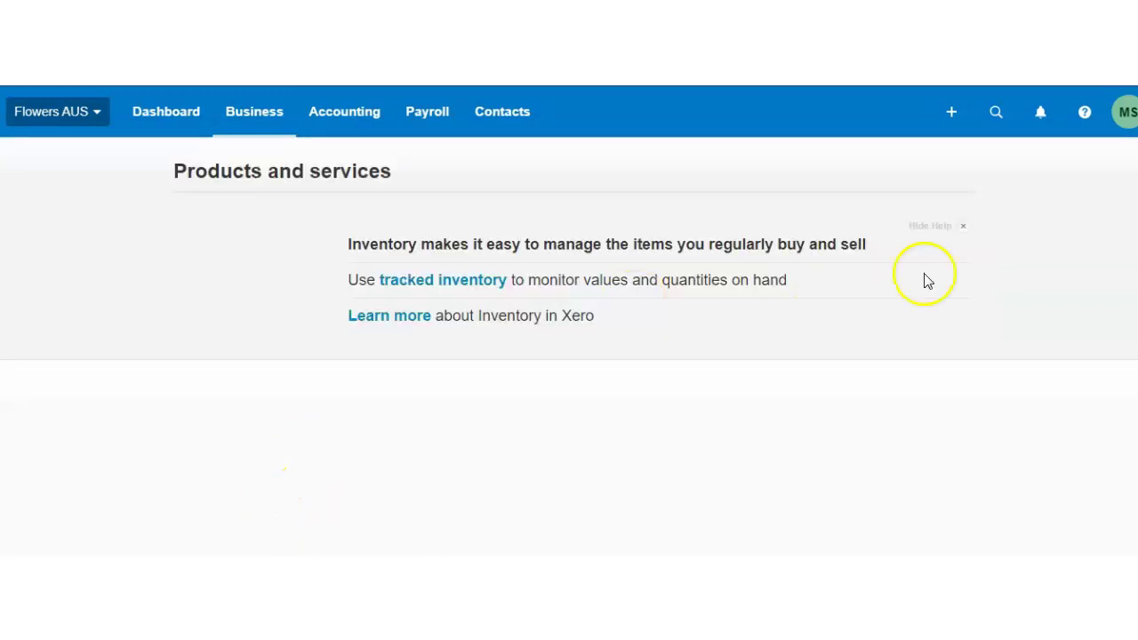
- Hide the inventory help, open and cancel a new item, then view the Import options
left_click(964, 227)
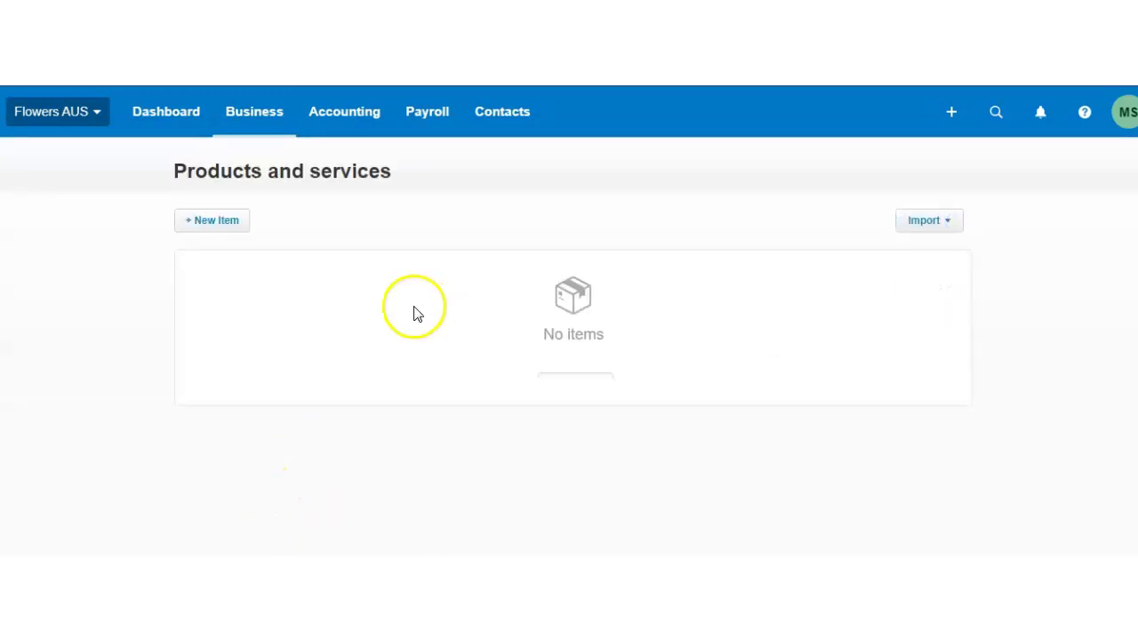
left_click(215, 222)
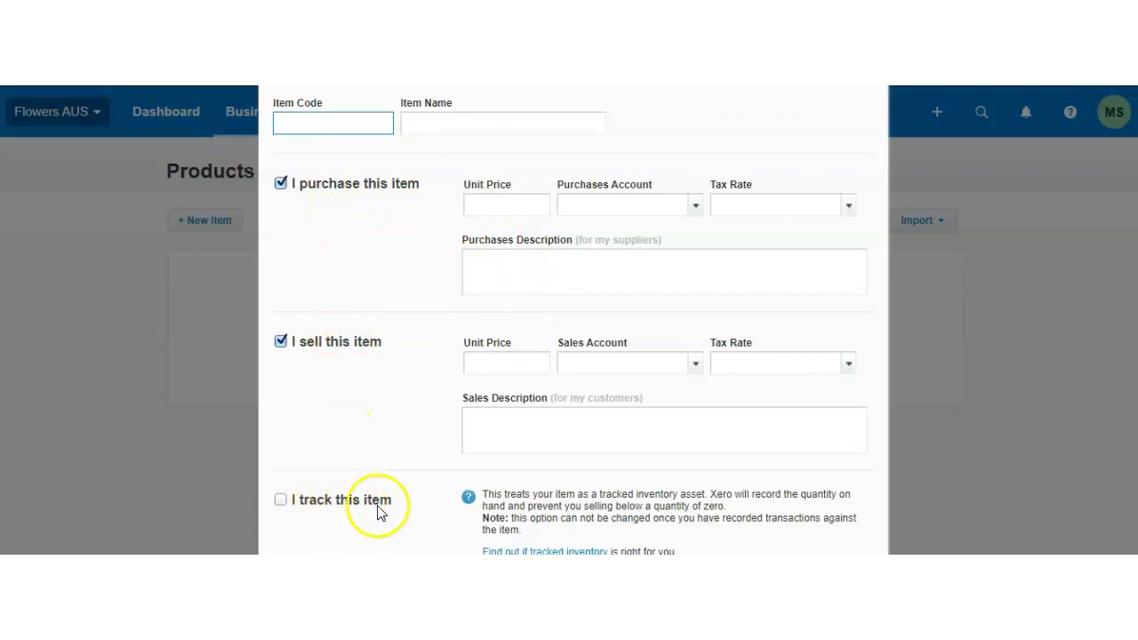
key("Escape")
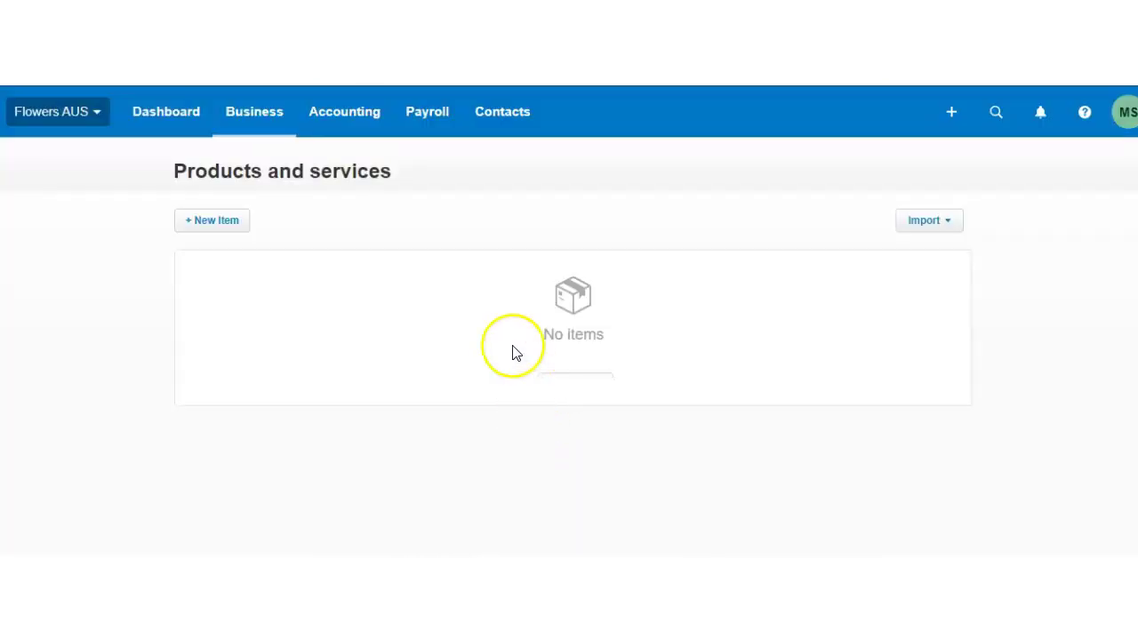
left_click(925, 233)
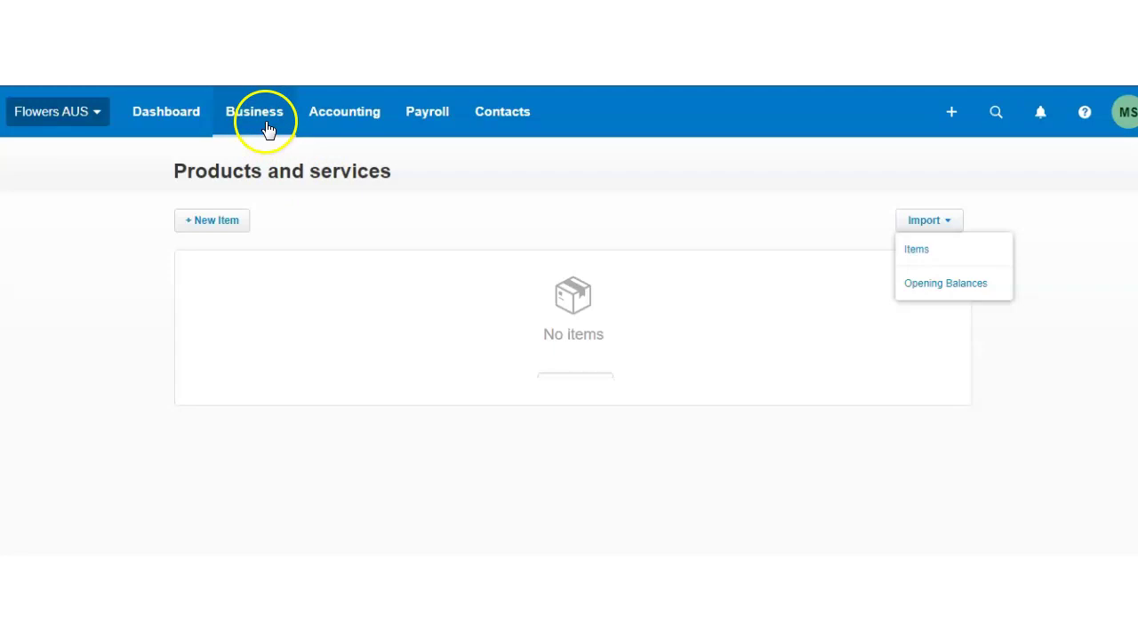
- Go to Accounting > Bank accounts, start Add Bank Account and browse the Find your bank list
left_click(342, 120)
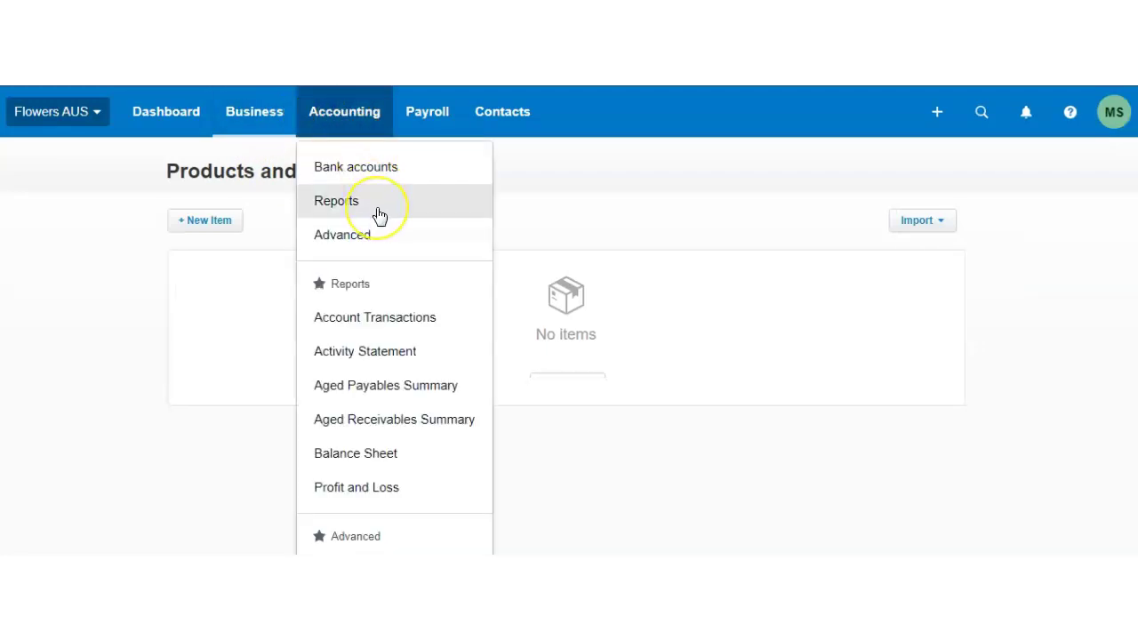
left_click(386, 170)
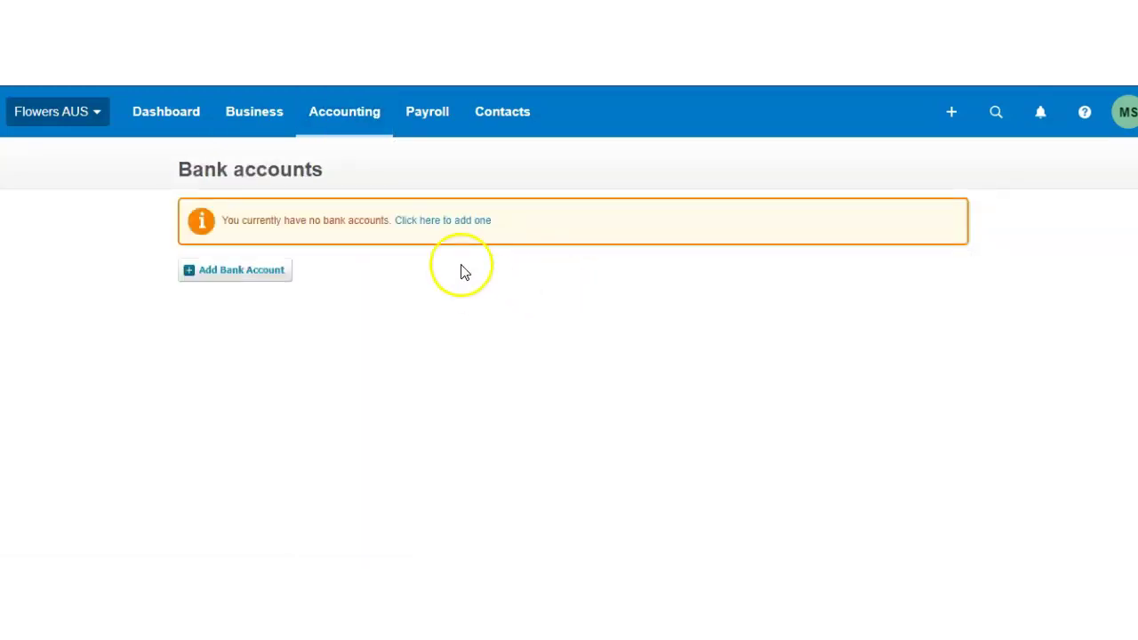
left_click(249, 271)
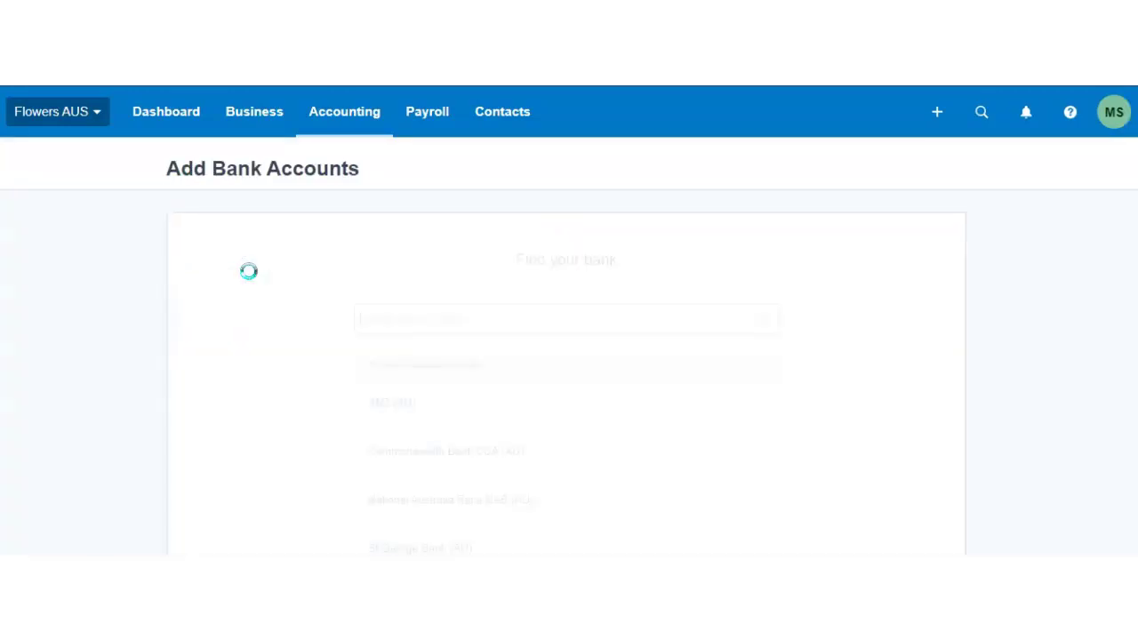
scroll(436, 329, "down", 1)
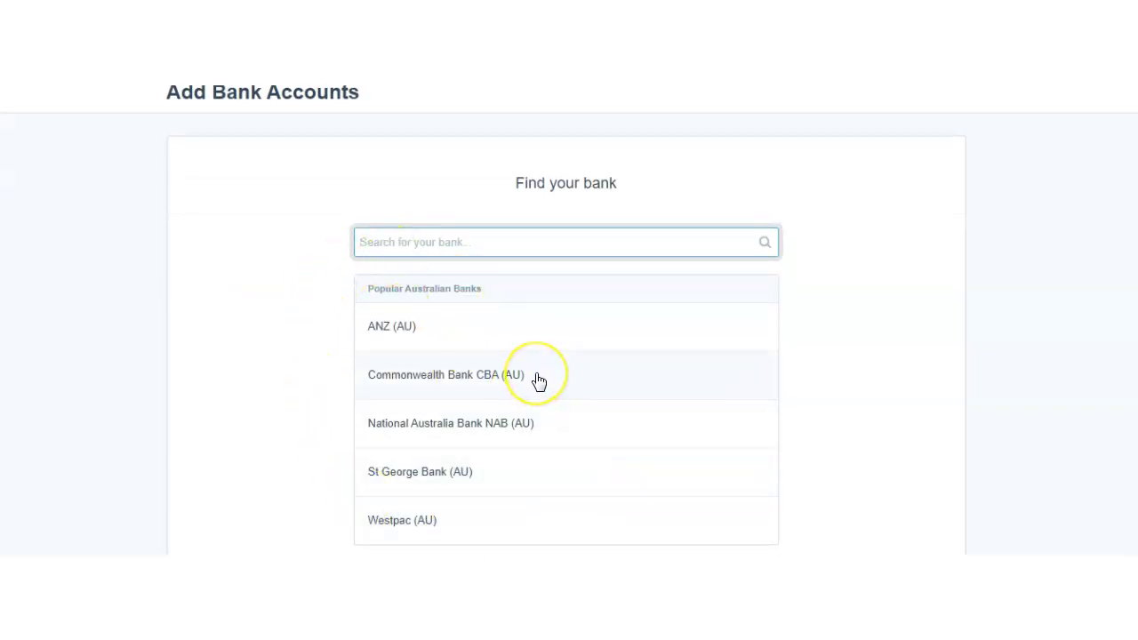
scroll(538, 383, "up", 1)
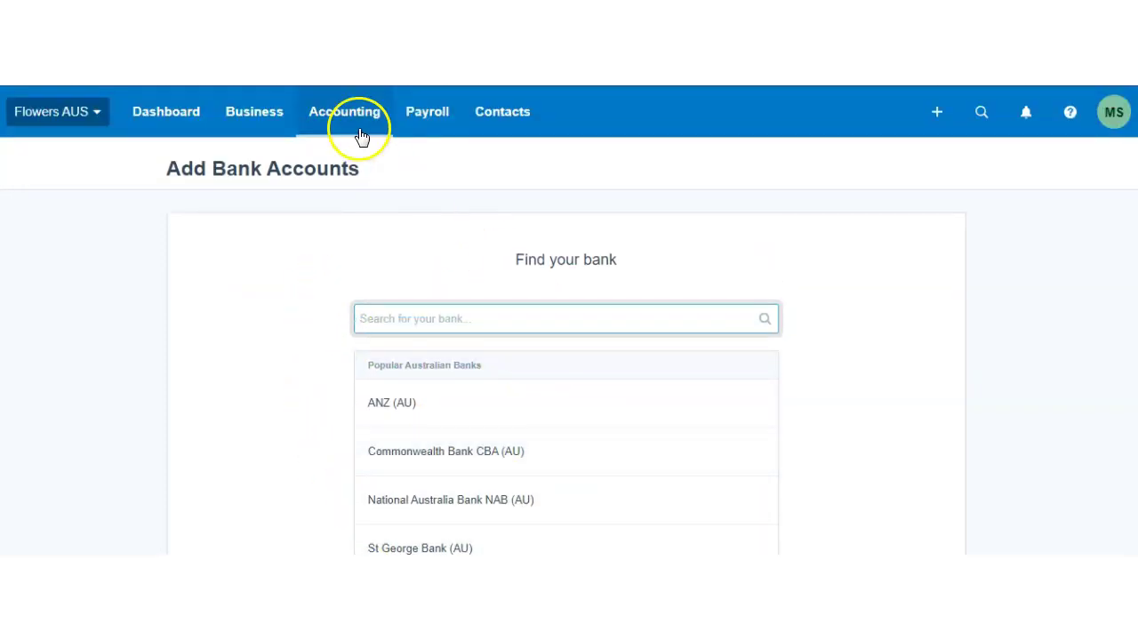
left_click(360, 133)
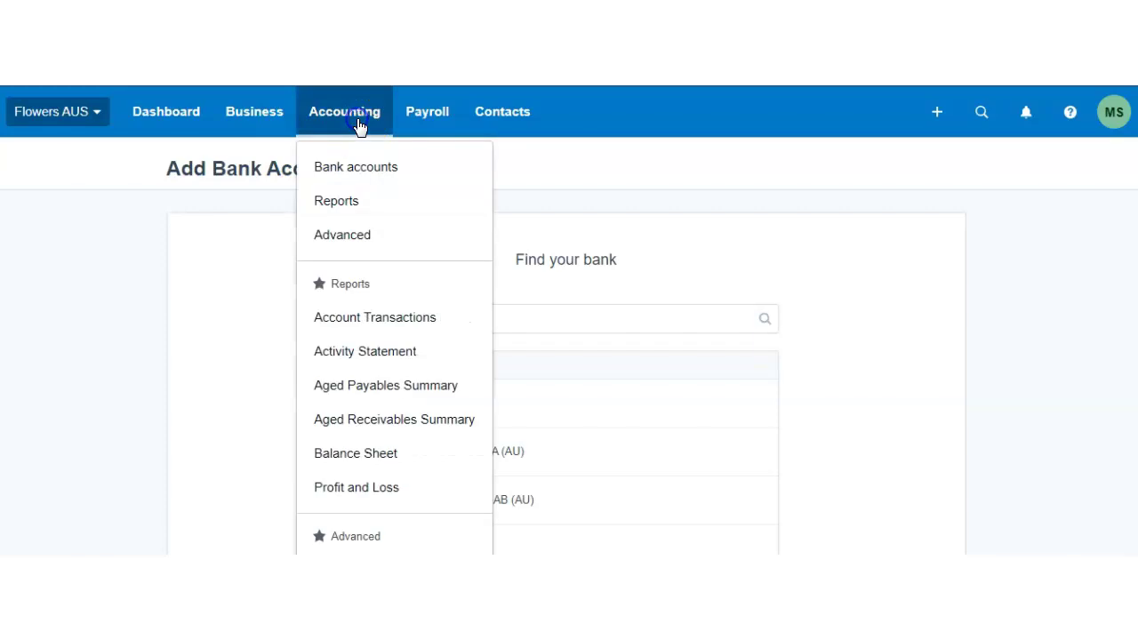
- Open Accounting > Advanced for Fixed assets, Chart of accounts and Tax rates, then revisit the Accounting menu
left_click(365, 240)
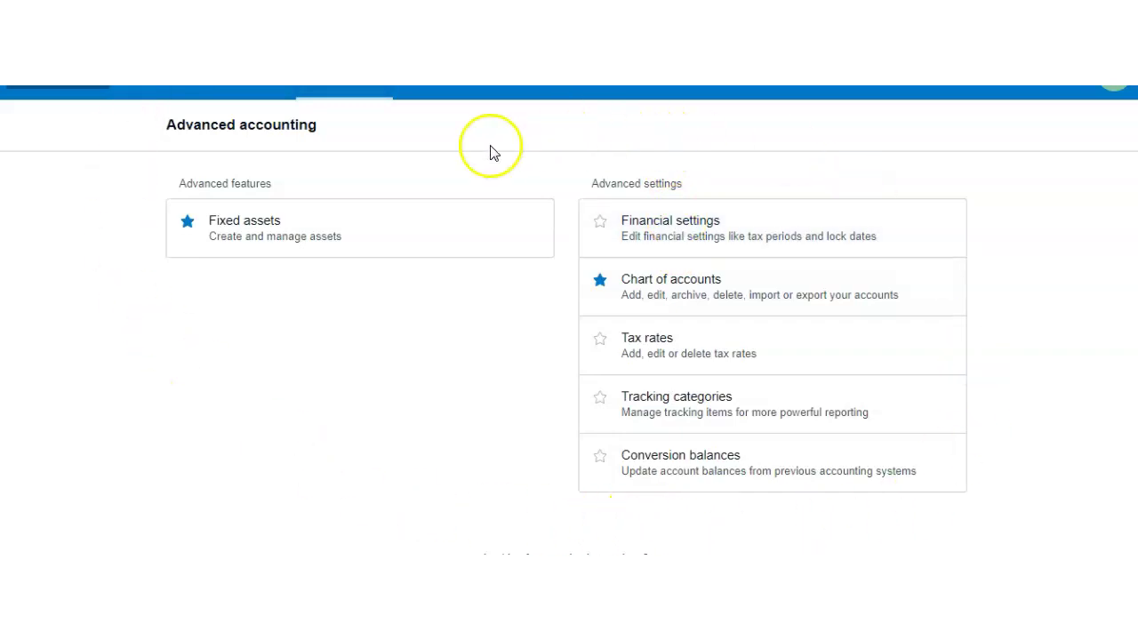
scroll(273, 330, "up", 1)
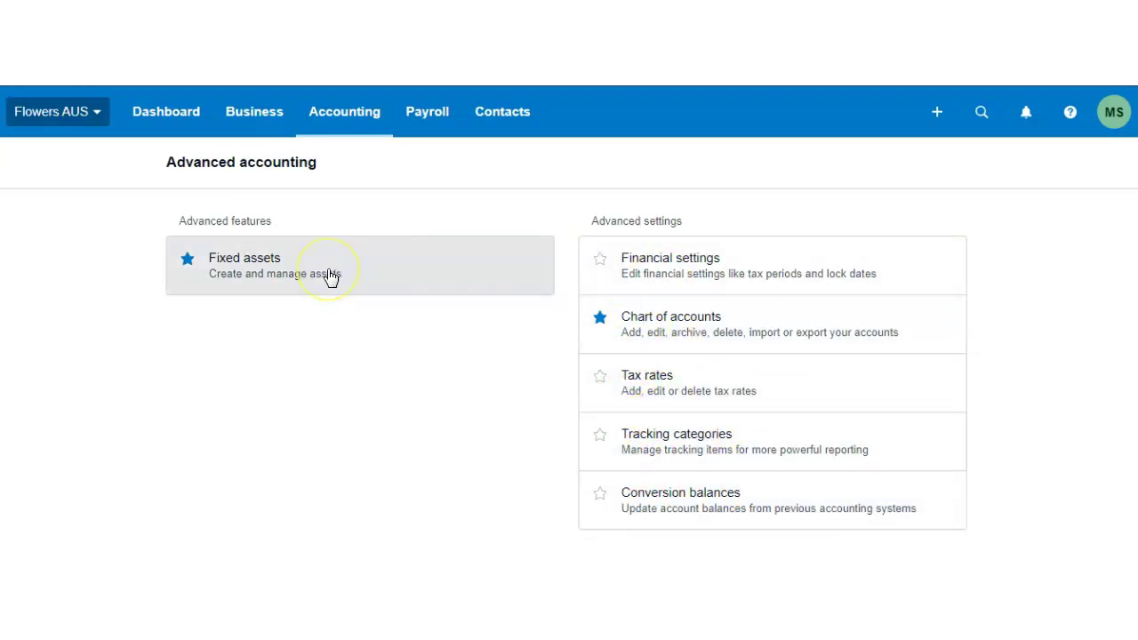
left_click(355, 124)
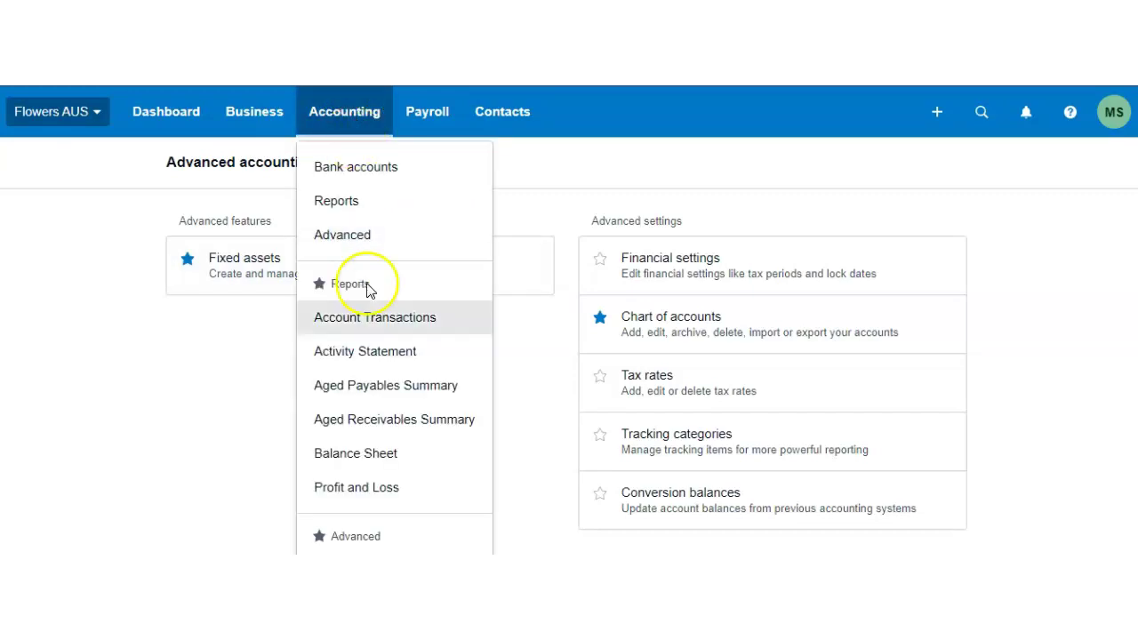
scroll(376, 386, "down", 1)
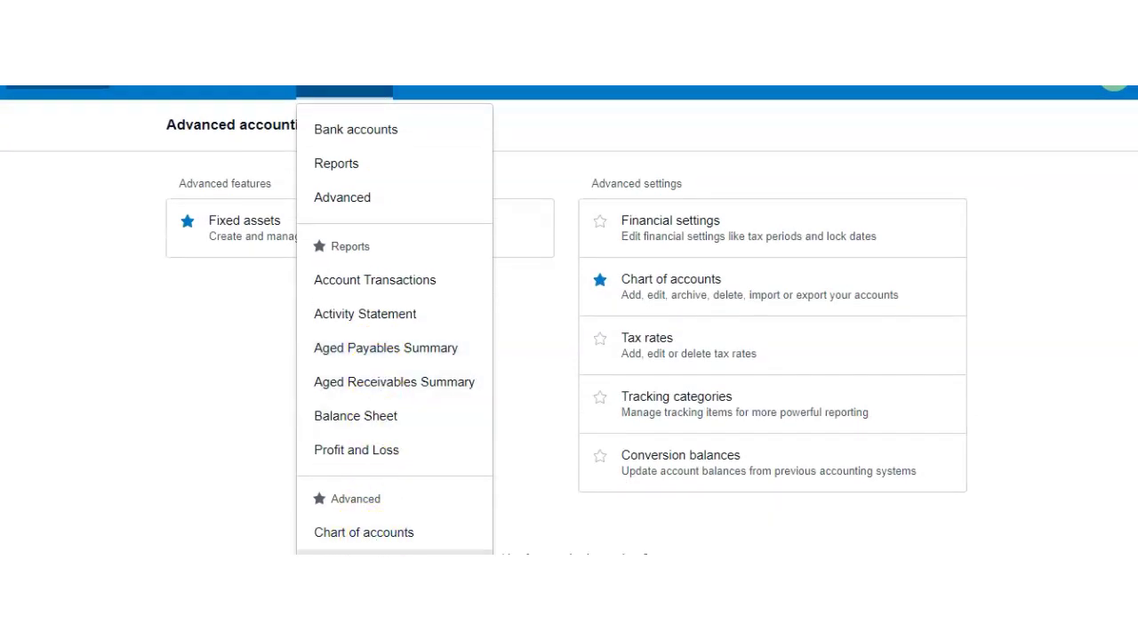
- Go to Fixed assets and hide its help banner, leaving the Choose a Start Date card
left_click(220, 439)
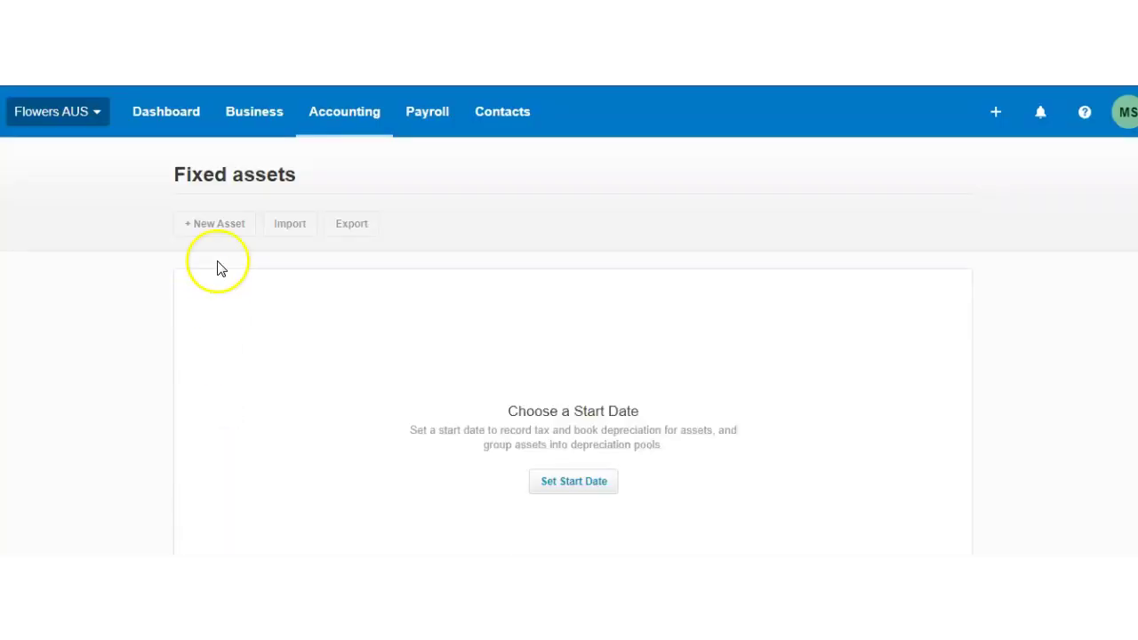
scroll(311, 363, "down", 1)
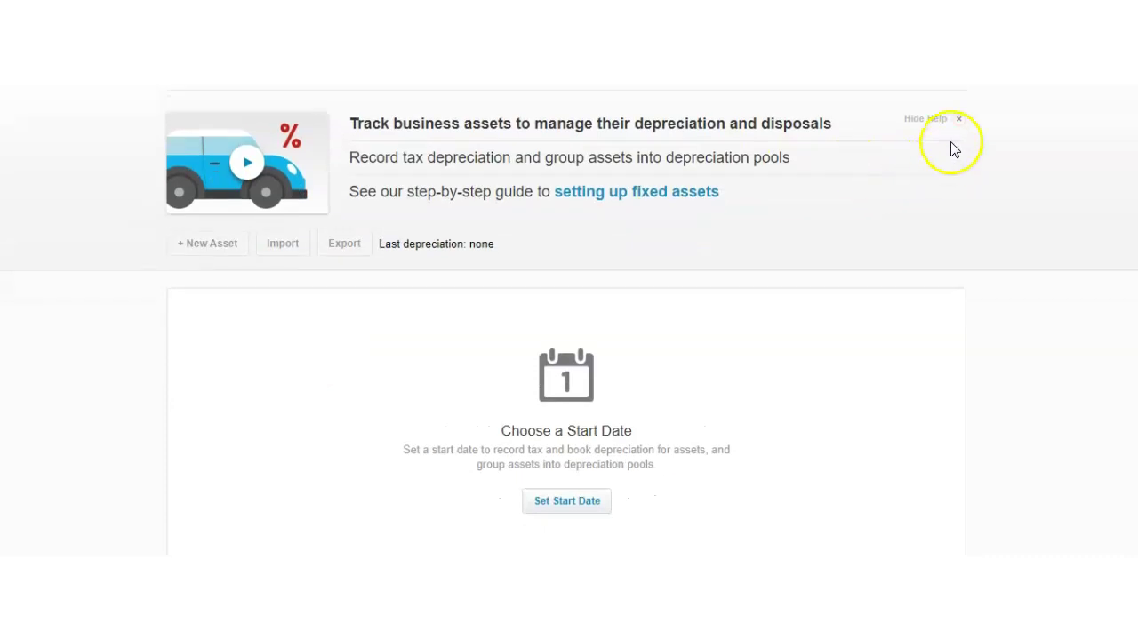
left_click(957, 119)
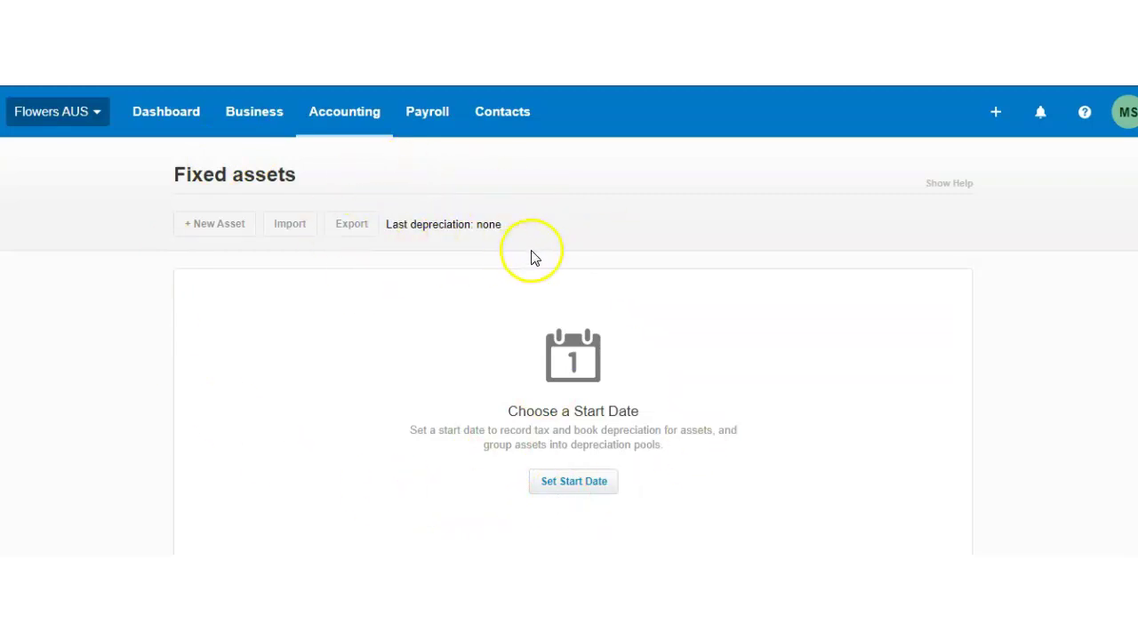
- Go to the Payroll overview and scroll through the Get Started with Payroll setup tasks
left_click(434, 118)
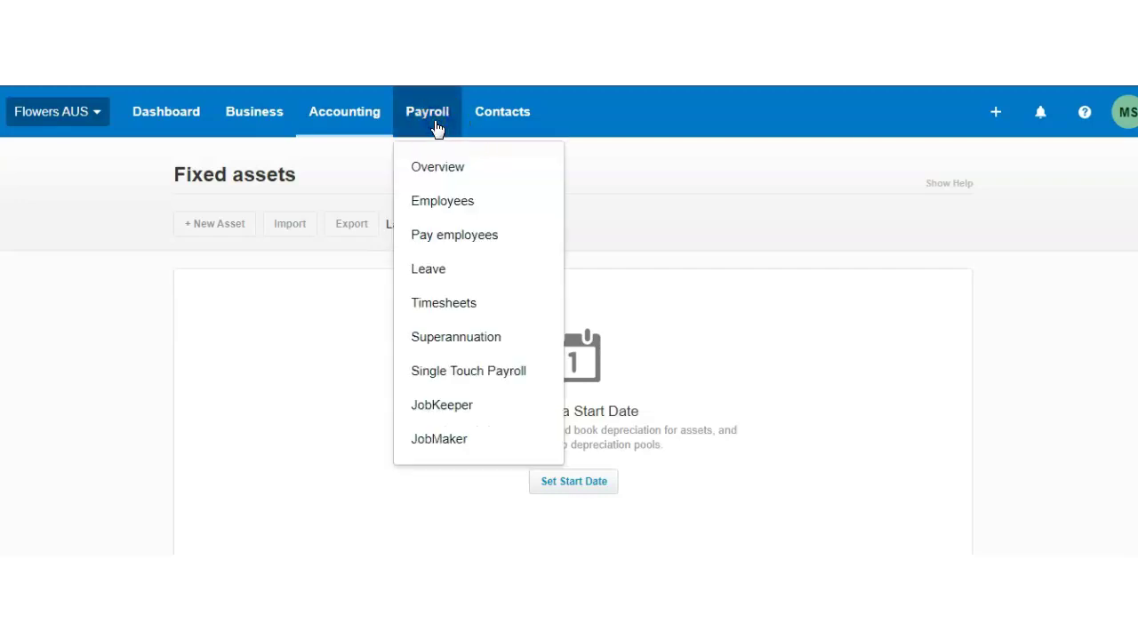
left_click(432, 166)
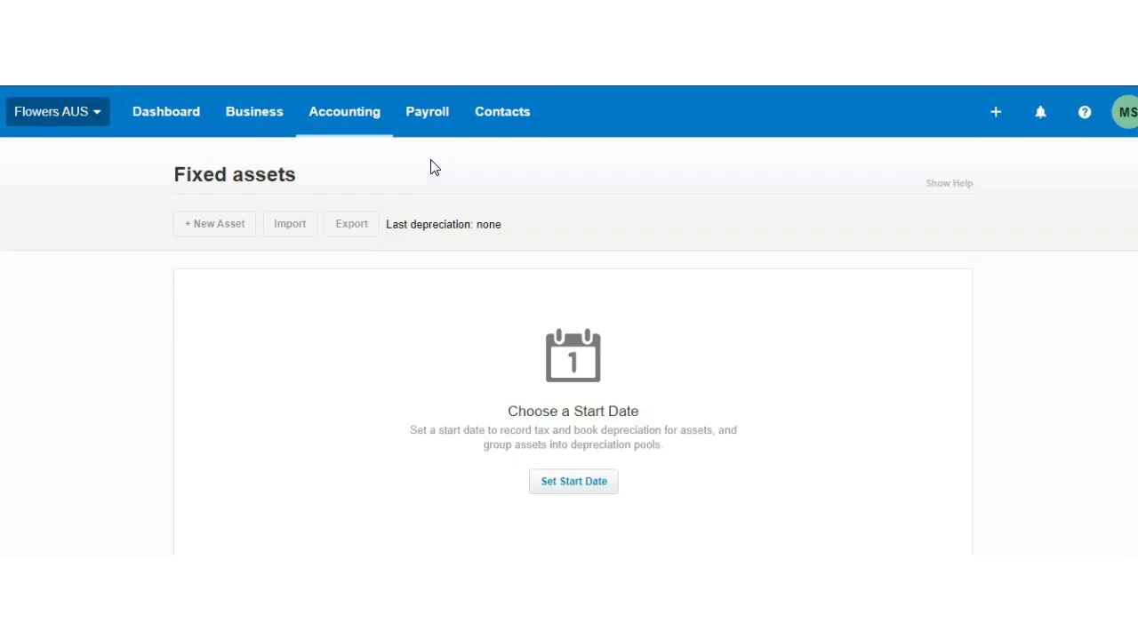
left_click(305, 270)
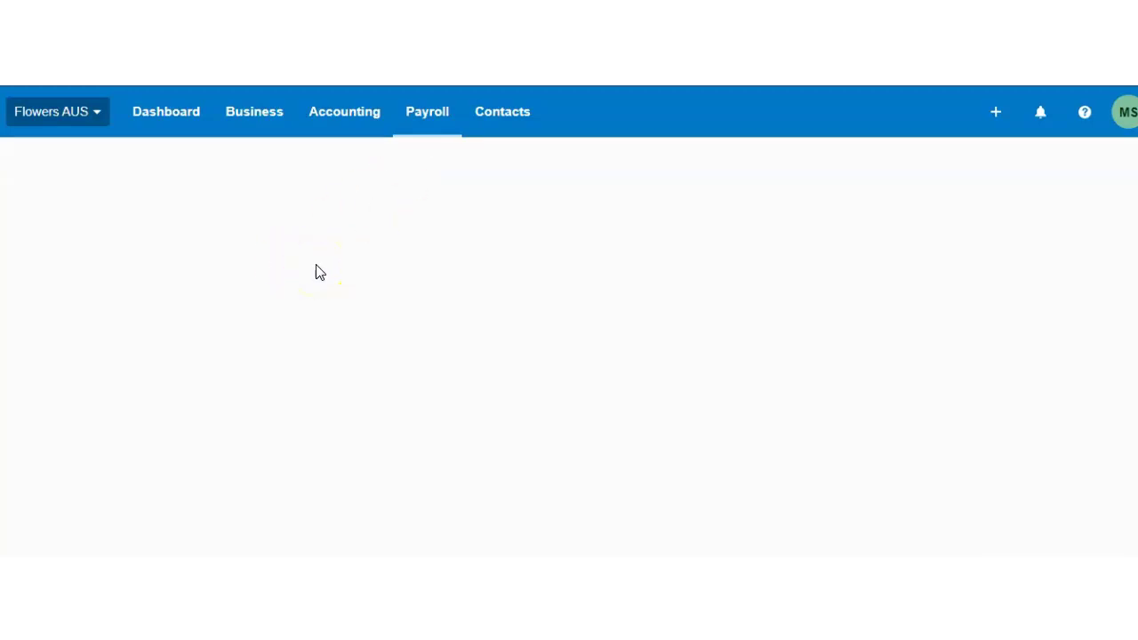
left_click(152, 275)
scroll(153, 279, "down", 2)
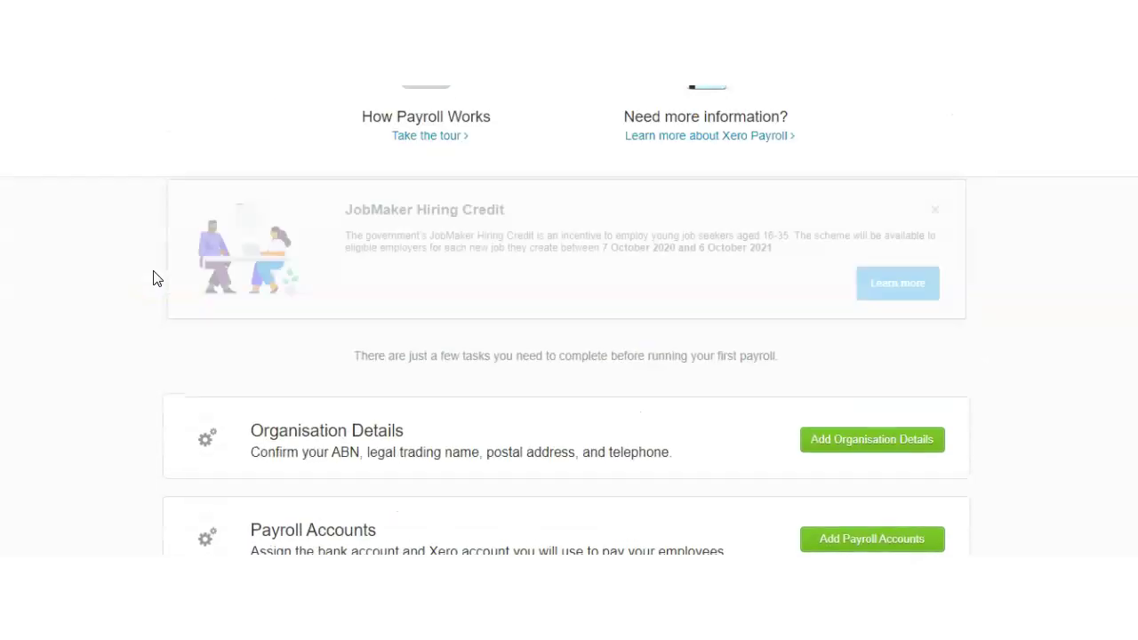
scroll(465, 347, "down", 3)
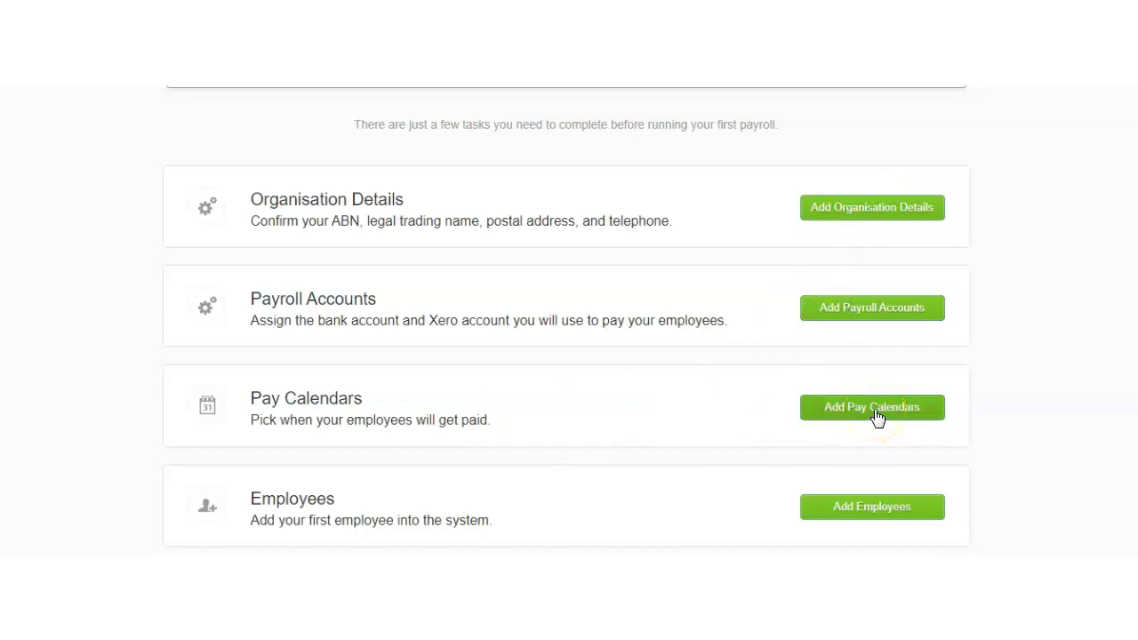
scroll(877, 418, "down", 1)
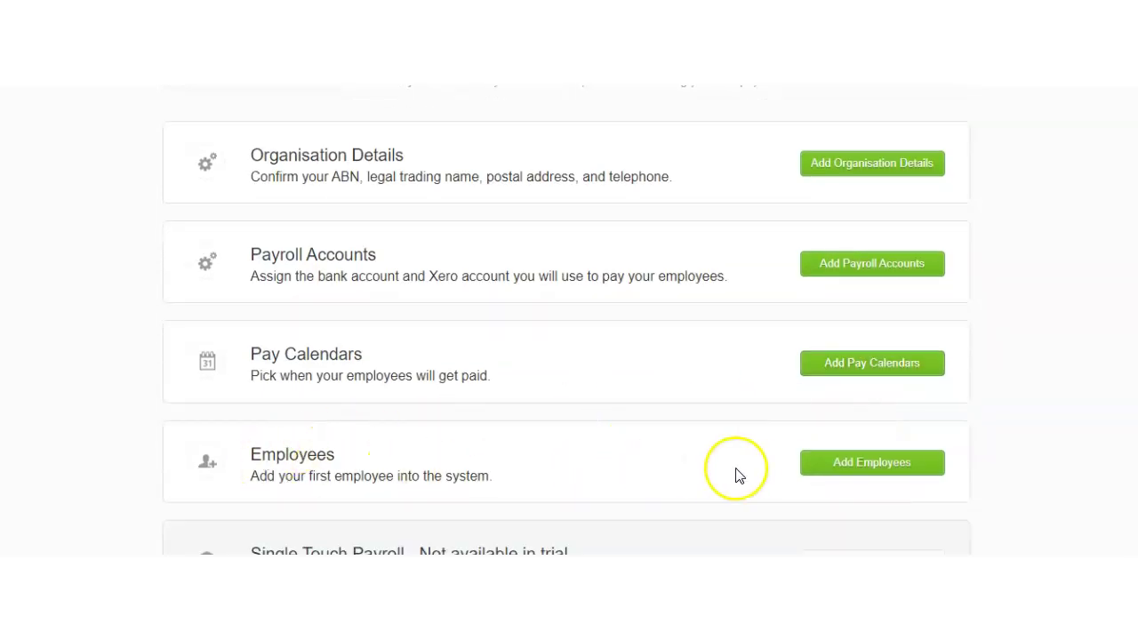
- Begin adding the first employee, scroll the payroll setup page, then bring up the Contacts menu
left_click(851, 469)
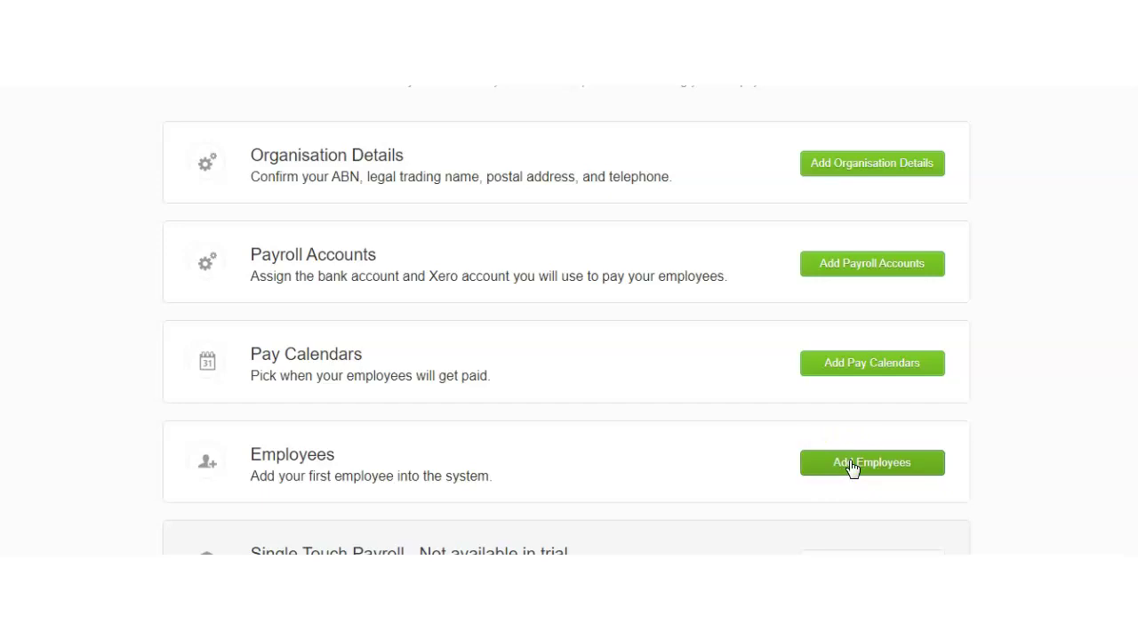
scroll(709, 483, "up", 5)
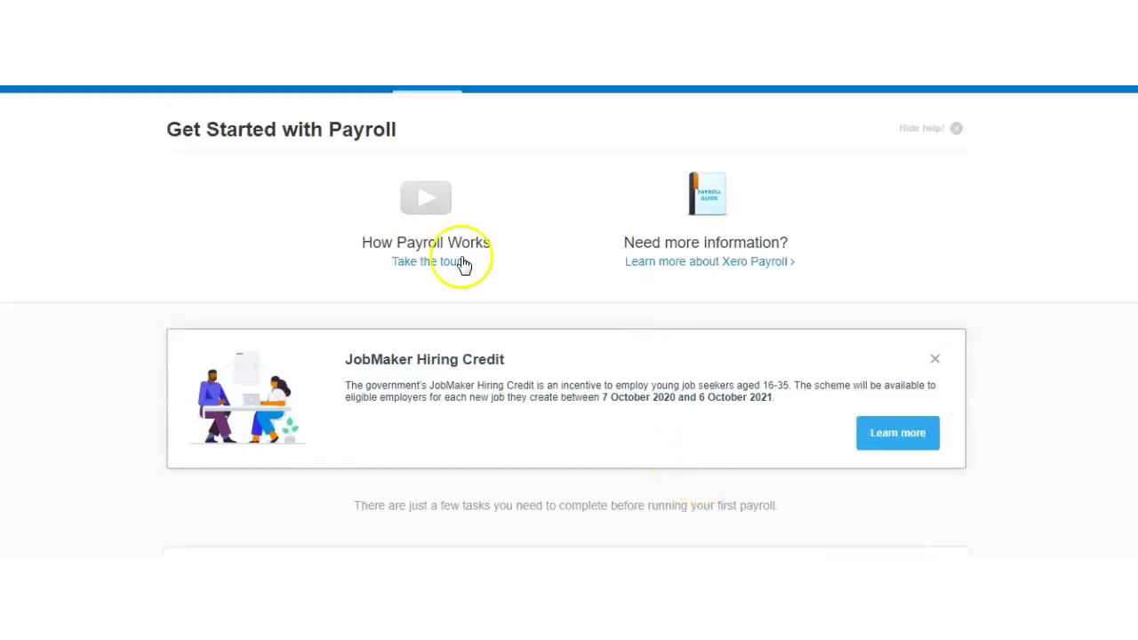
scroll(460, 335, "down", 1)
scroll(459, 334, "down", 3)
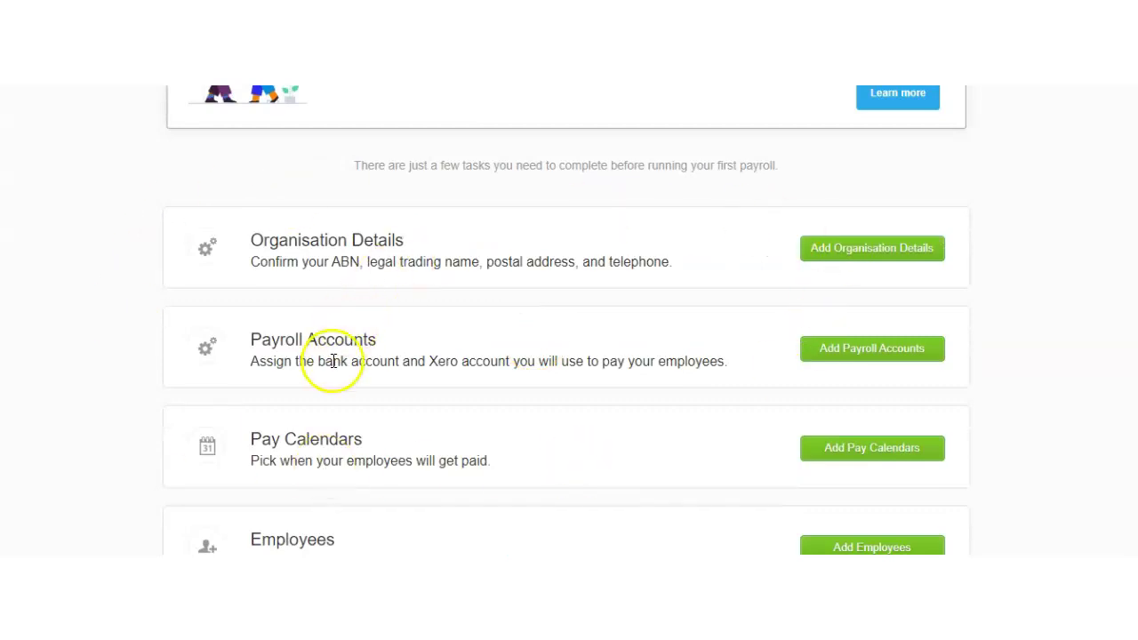
scroll(331, 368, "up", 4)
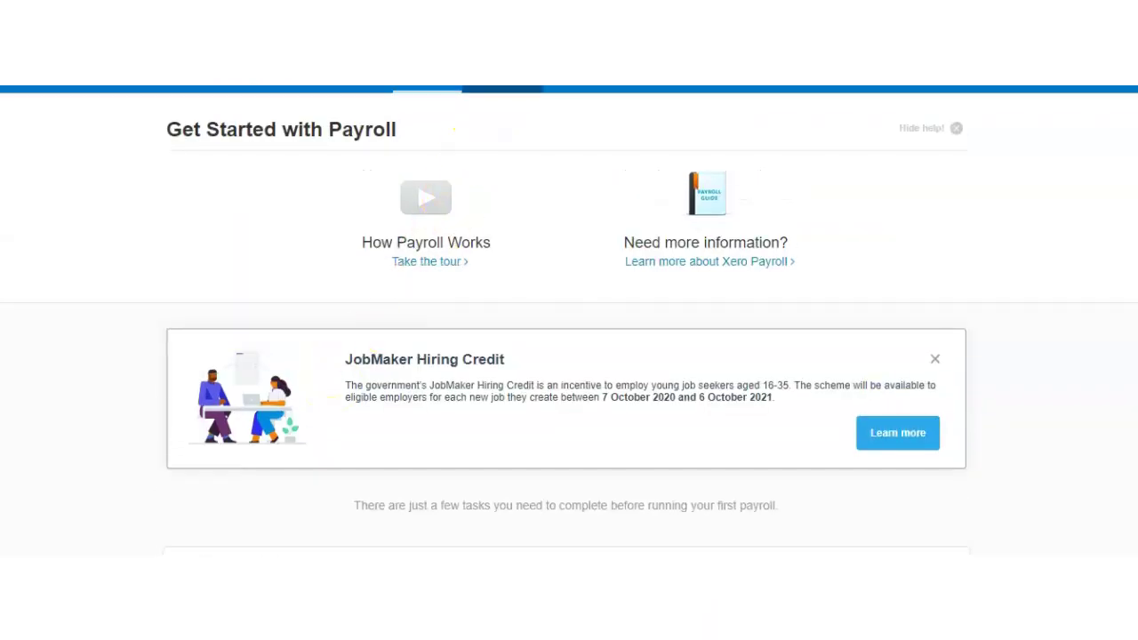
left_click(502, 89)
- Show All contacts and scroll the empty list, with All, Customers, Suppliers and Archived at 0
left_click(496, 123)
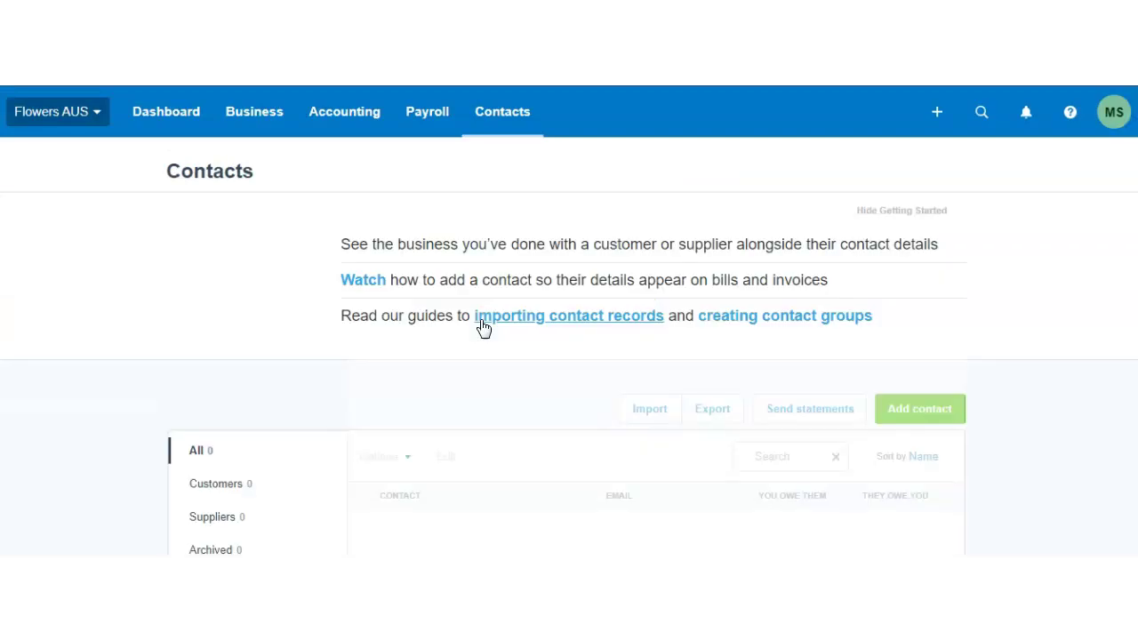
scroll(483, 329, "down", 2)
scroll(814, 364, "down", 1)
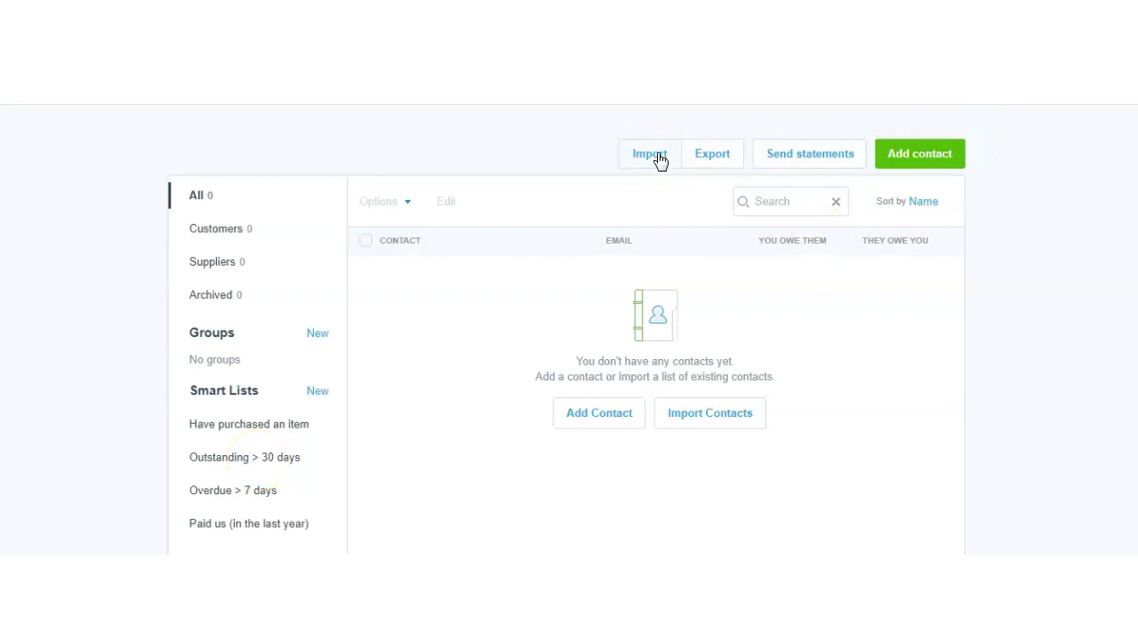
scroll(544, 346, "up", 3)
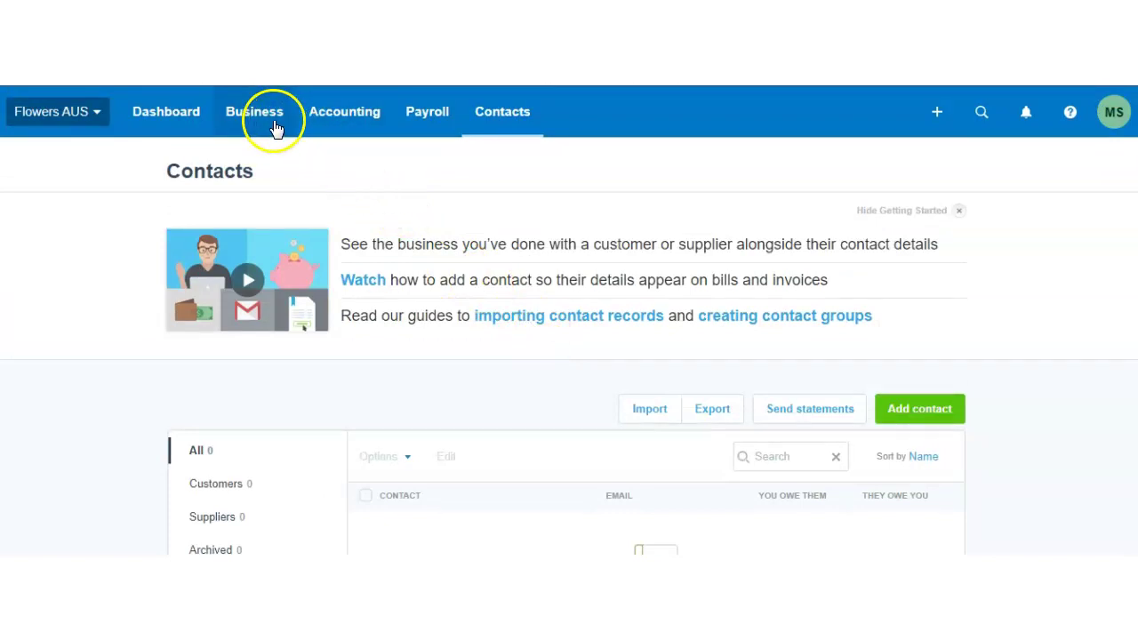
- From the dashboard, preview the cash-flow card setup, then open Review categories for transactions
left_click(158, 127)
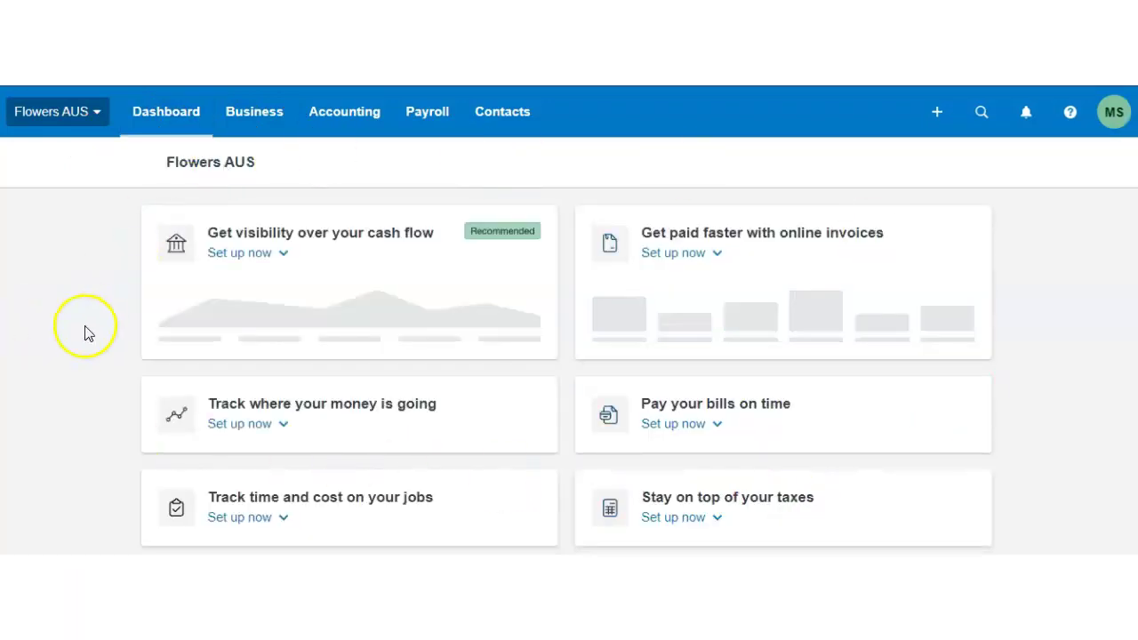
left_click(257, 253)
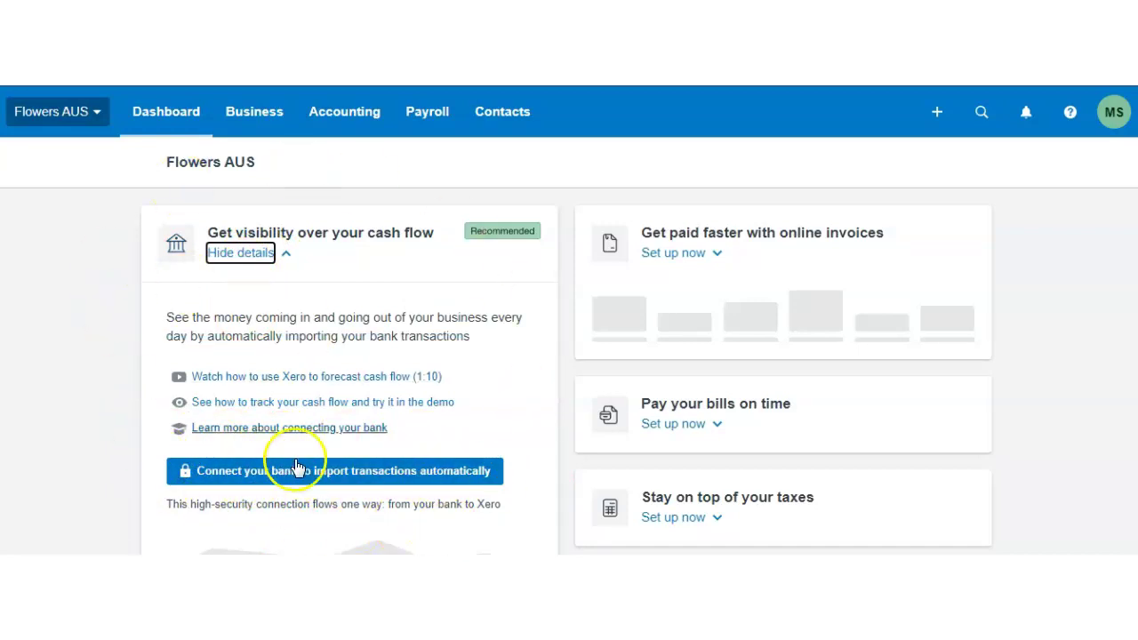
left_click(230, 255)
scroll(165, 321, "down", 1)
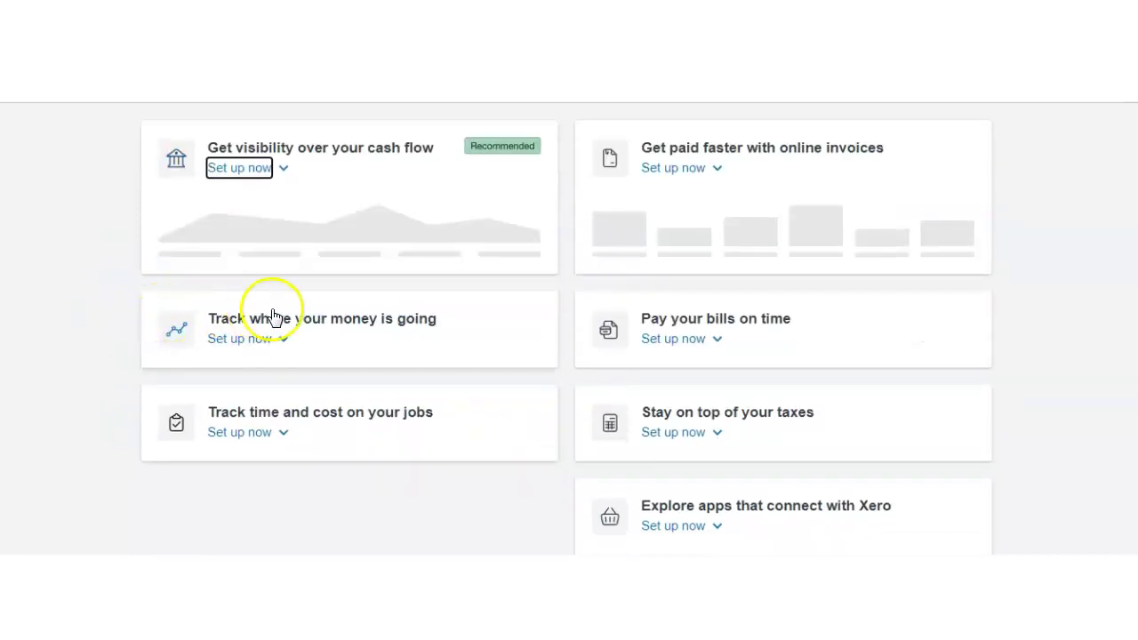
left_click(246, 338)
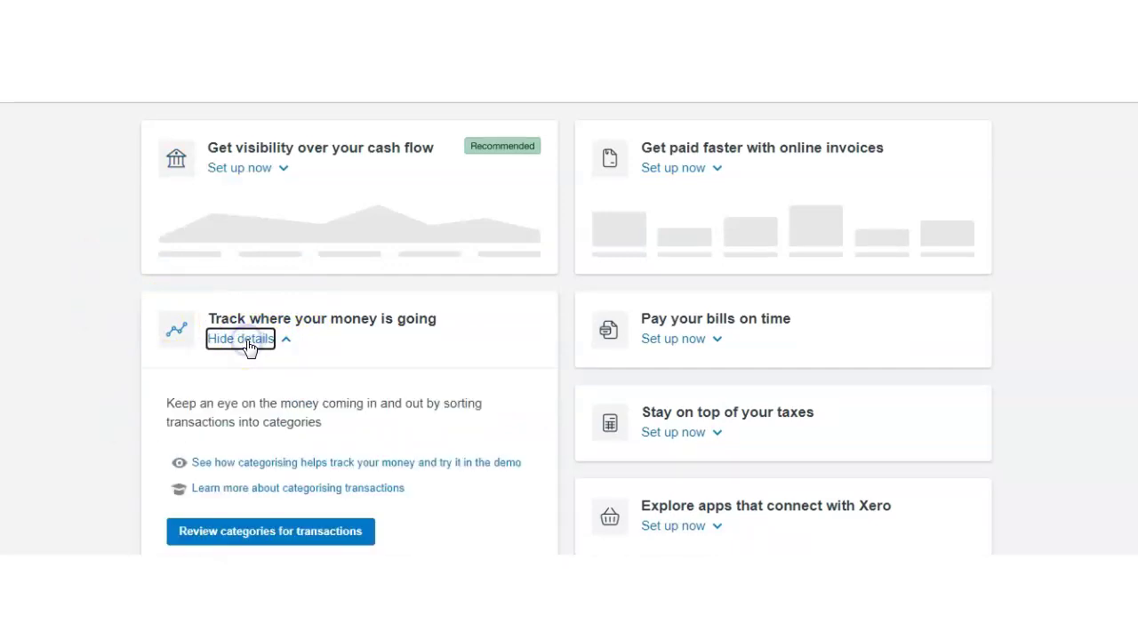
left_click(256, 530)
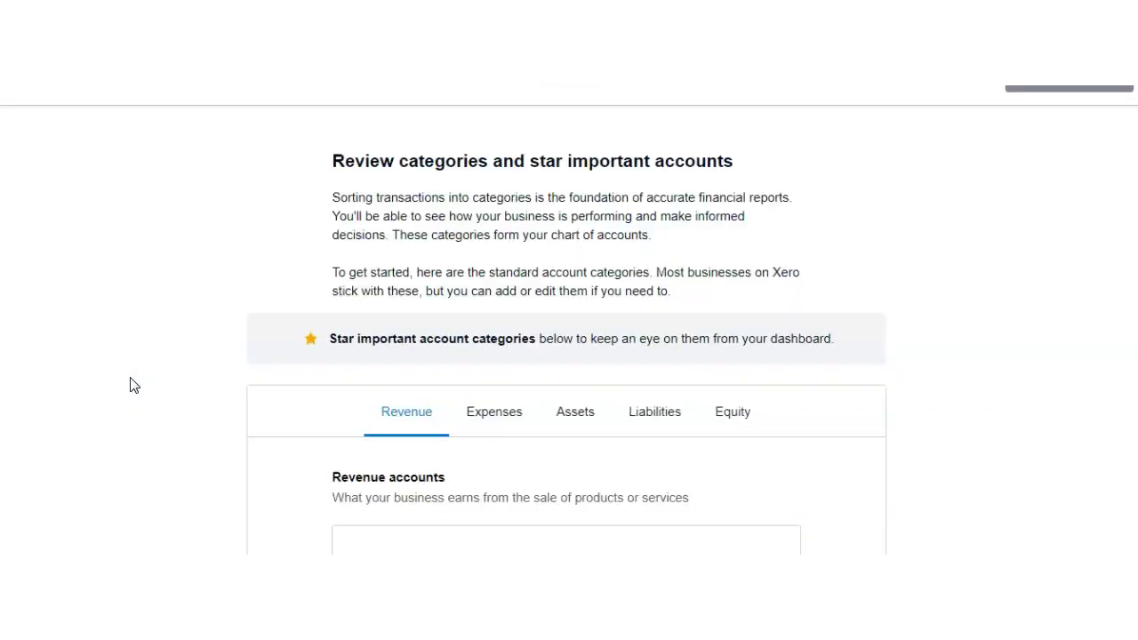
- Star the Sales account on the Revenue tab
left_click(299, 379)
left_click(247, 429)
scroll(247, 430, "down", 2)
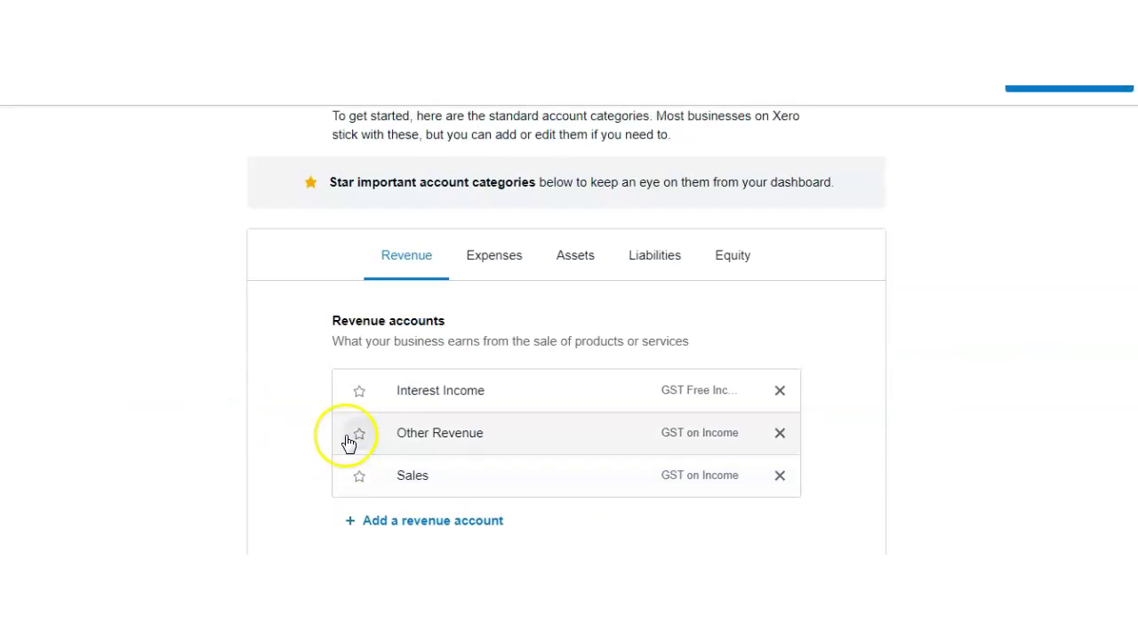
left_click(356, 477)
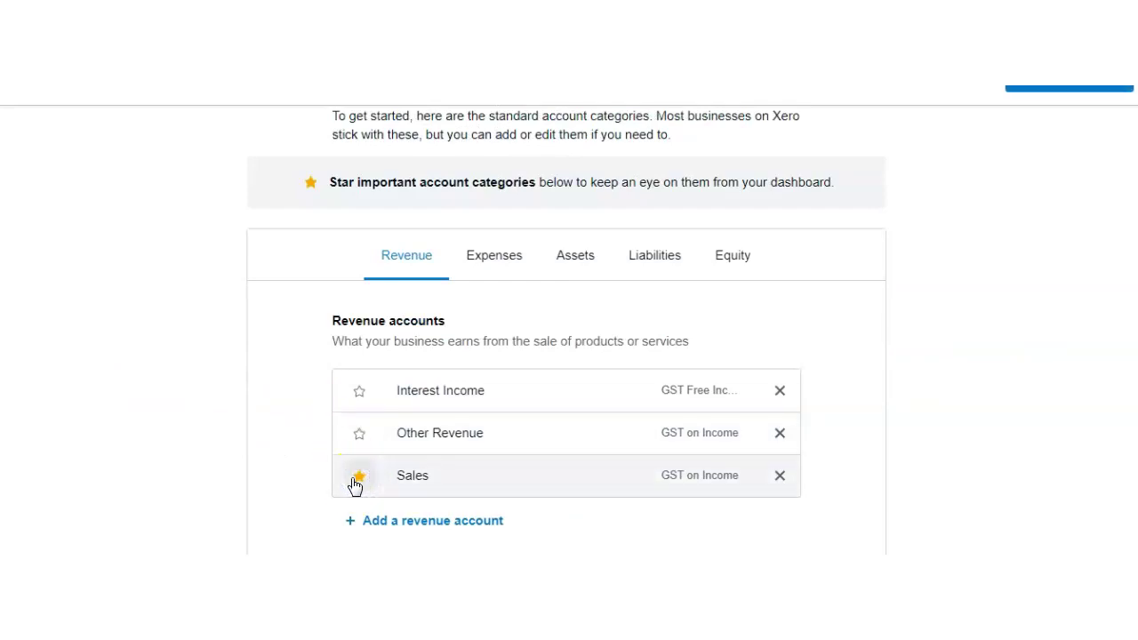
- On the Expenses tab, star the Consulting & Accounting and Insurance accounts
left_click(504, 264)
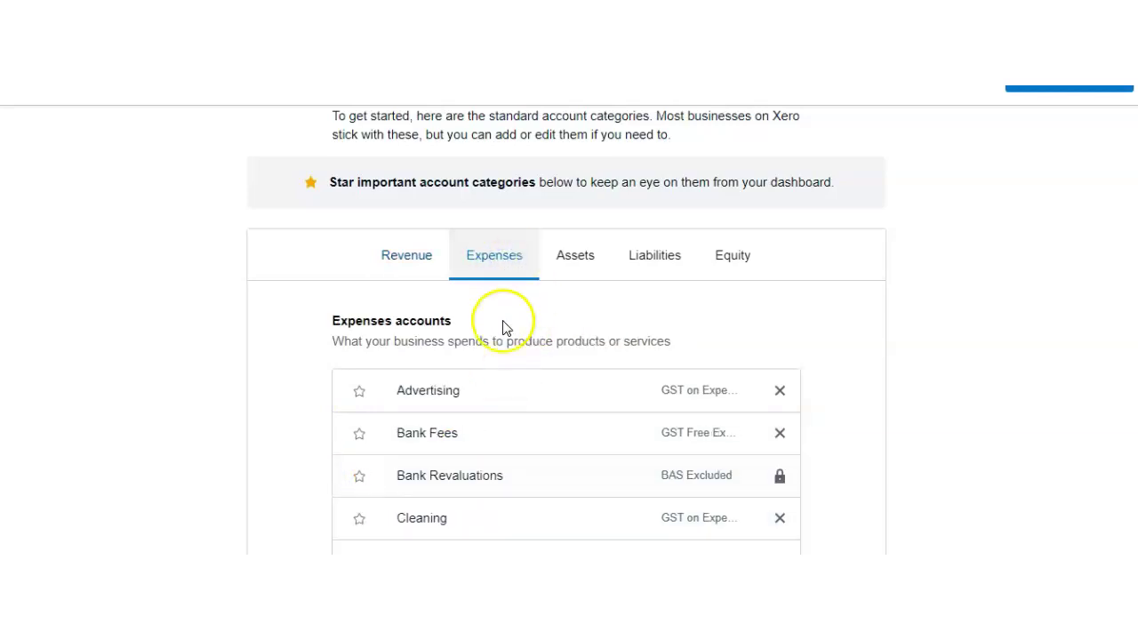
scroll(457, 382, "down", 1)
scroll(407, 466, "down", 1)
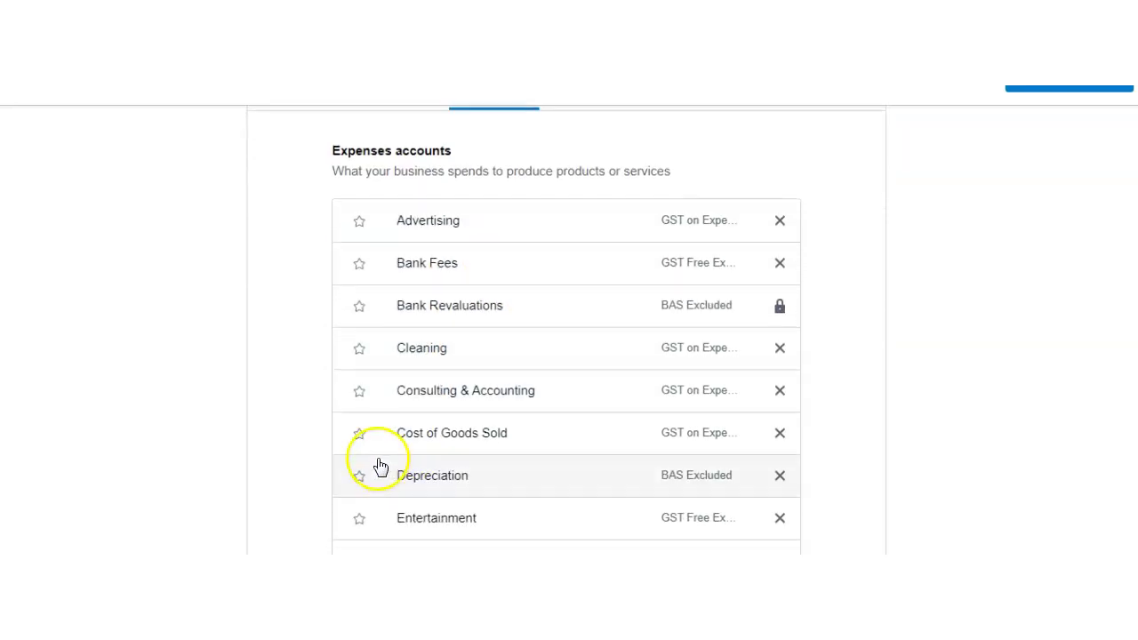
left_click(357, 397)
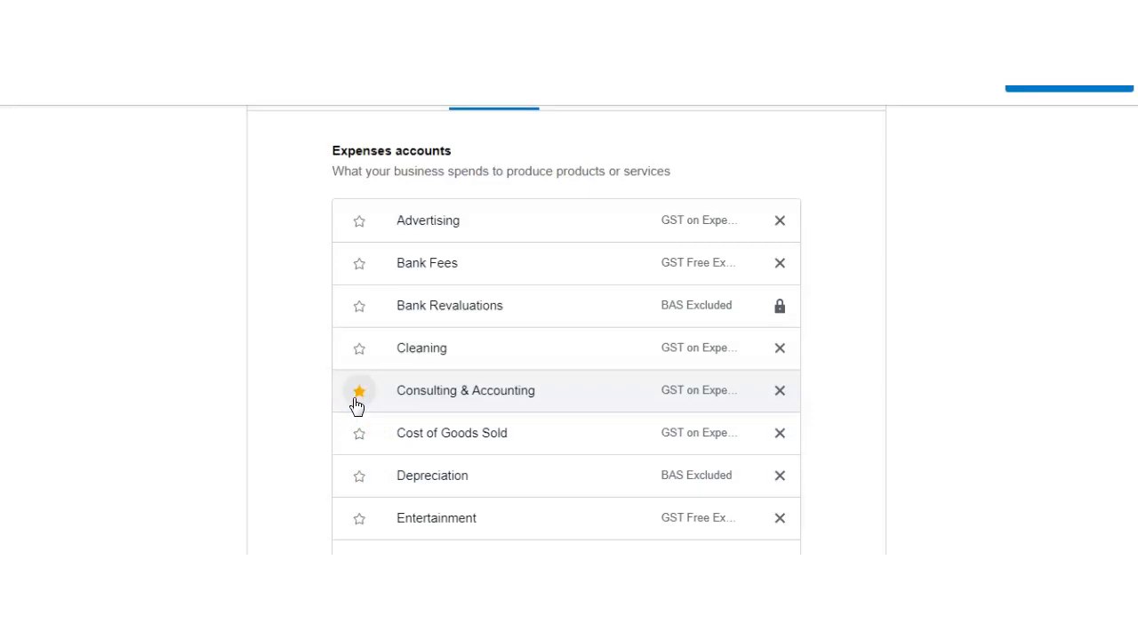
scroll(357, 404, "down", 1)
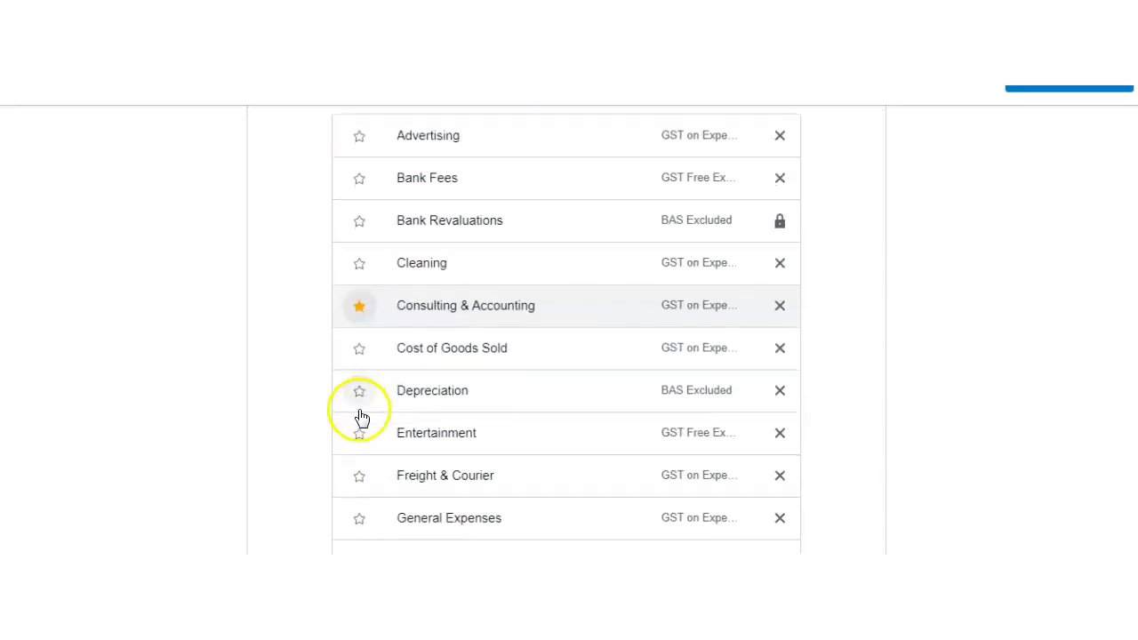
scroll(359, 523, "down", 1)
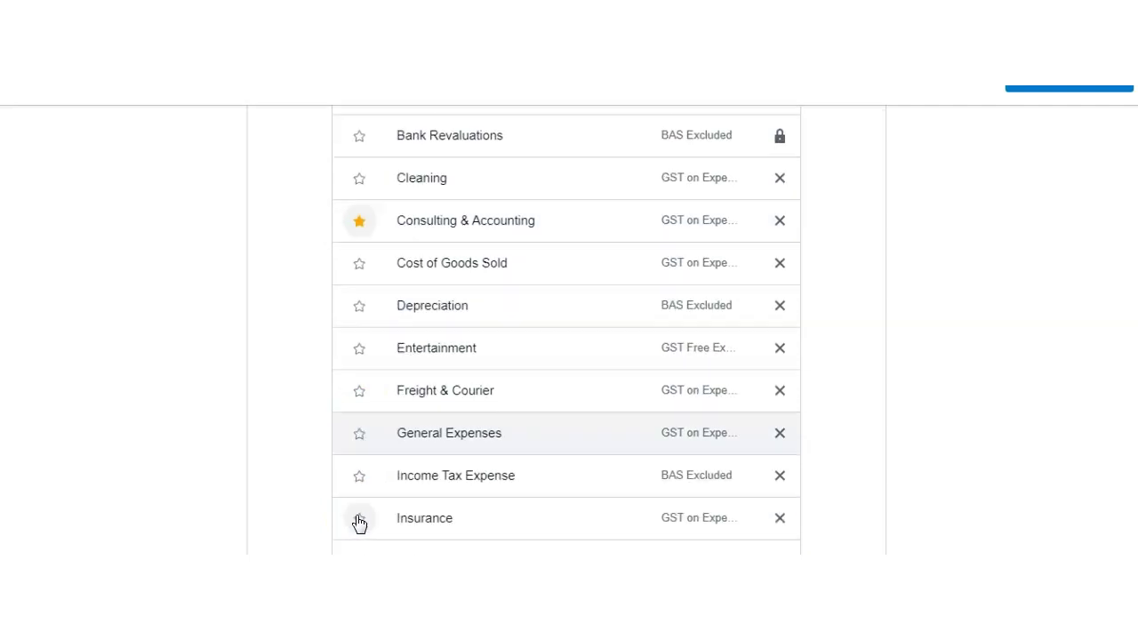
left_click(358, 523)
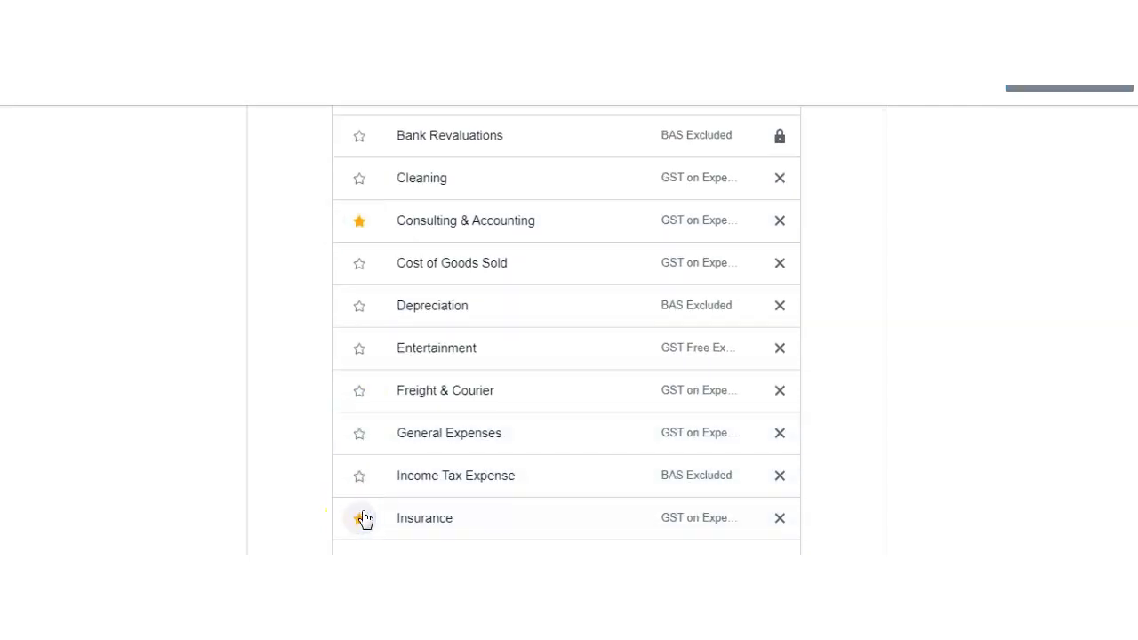
scroll(363, 480, "up", 1)
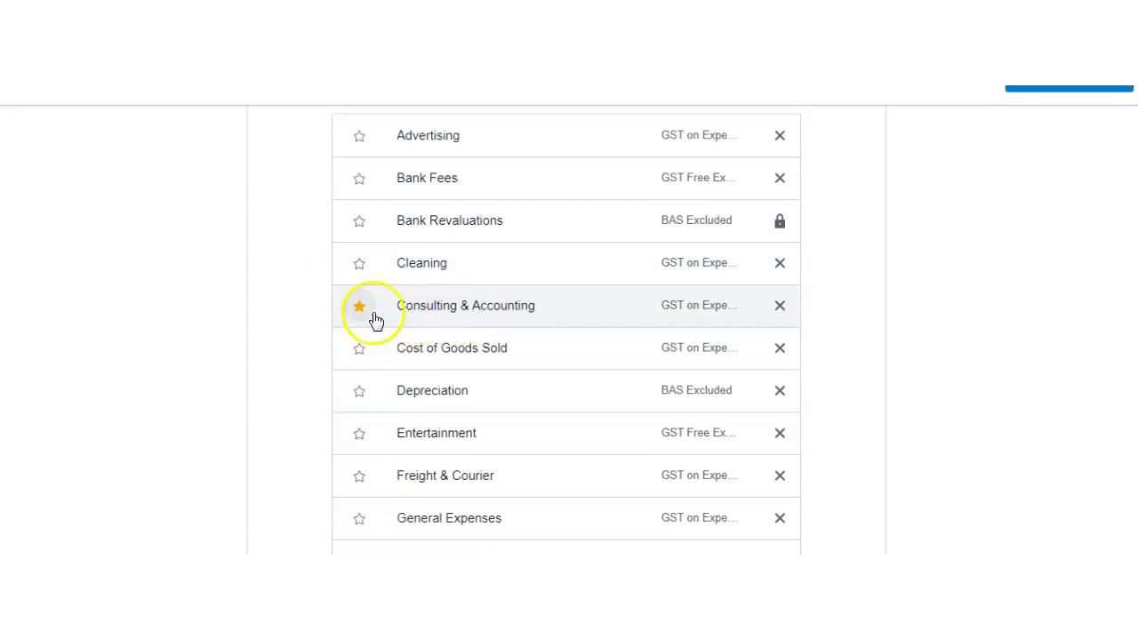
scroll(251, 382, "up", 5)
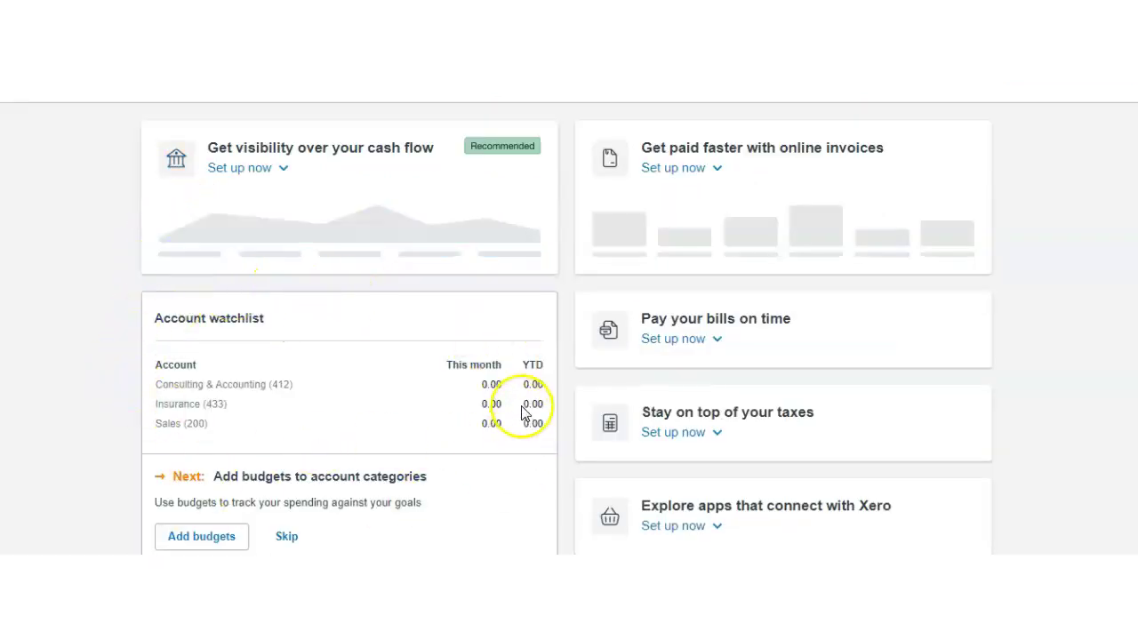
- Scroll to the Account watchlist showing Consulting & Accounting, Insurance and Sales at 0.00
scroll(522, 412, "down", 2)
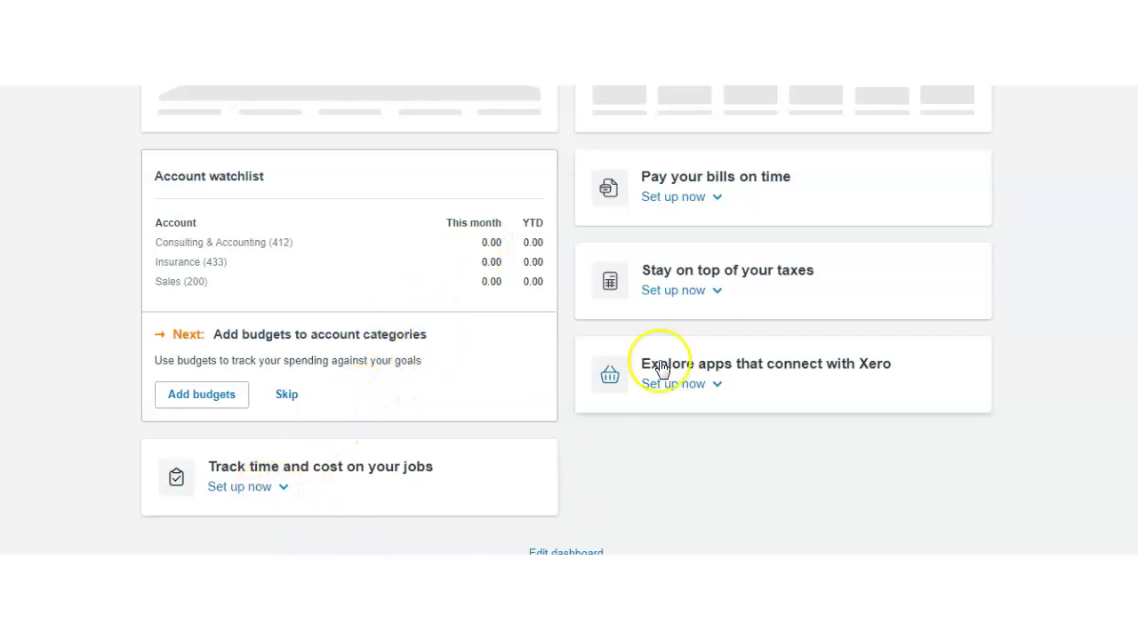
left_click(265, 489)
scroll(366, 498, "down", 3)
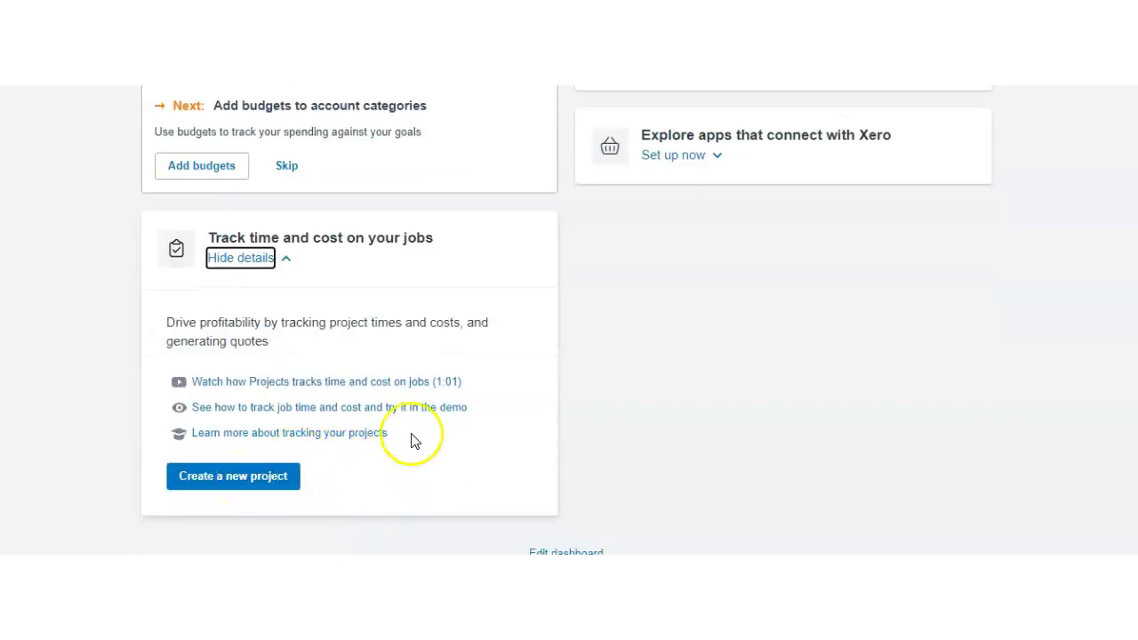
left_click(241, 474)
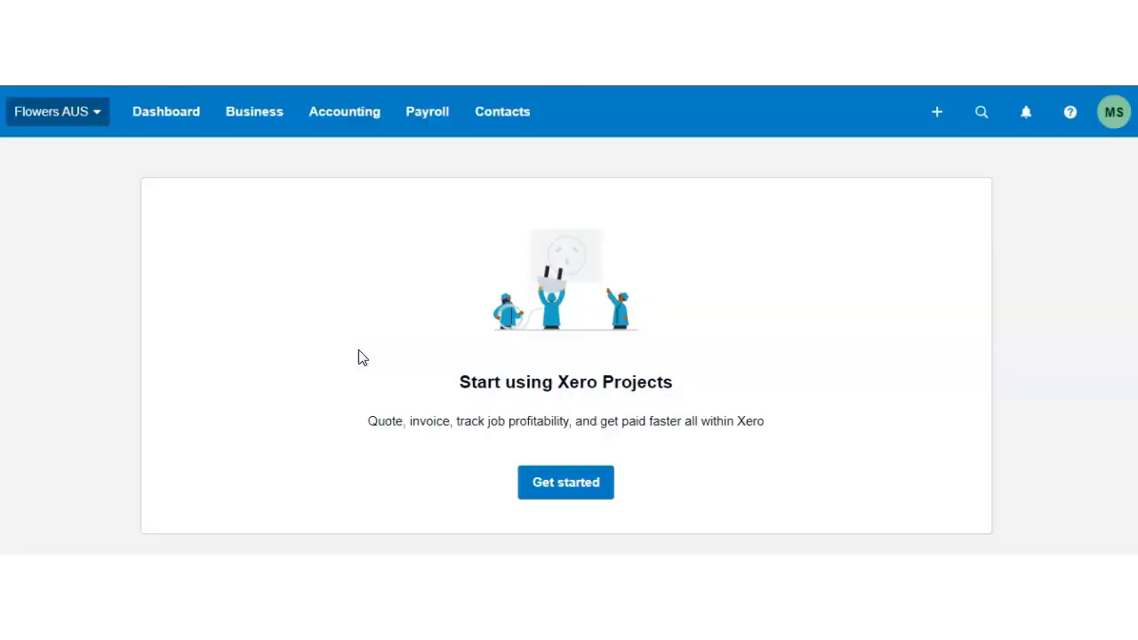
scroll(287, 389, "down", 3)
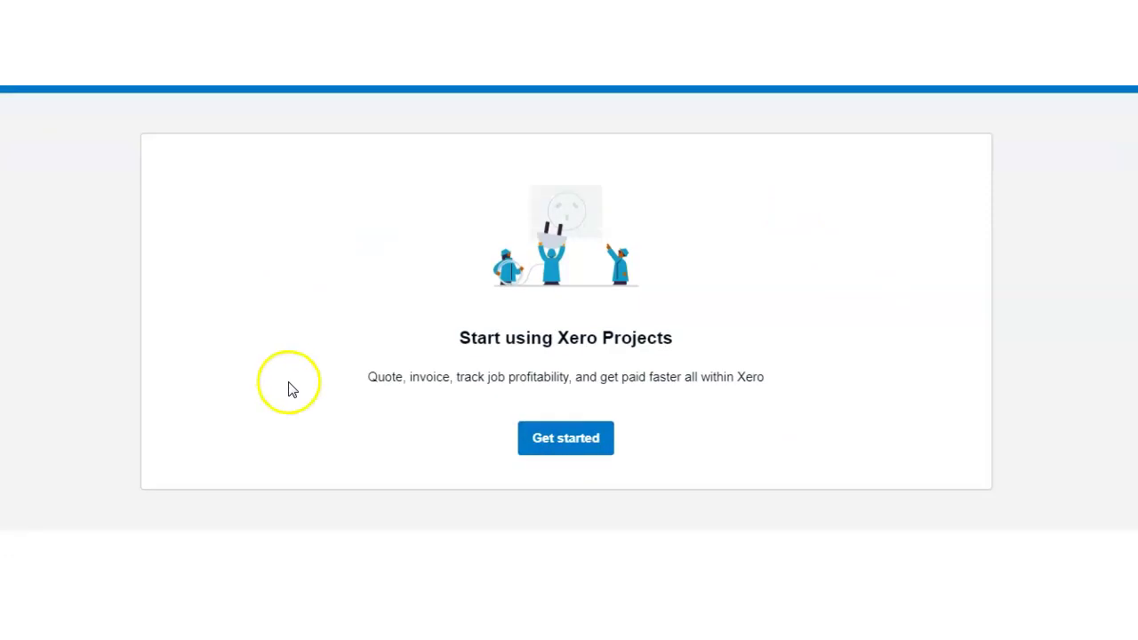
scroll(397, 397, "up", 1)
scroll(397, 392, "up", 2)
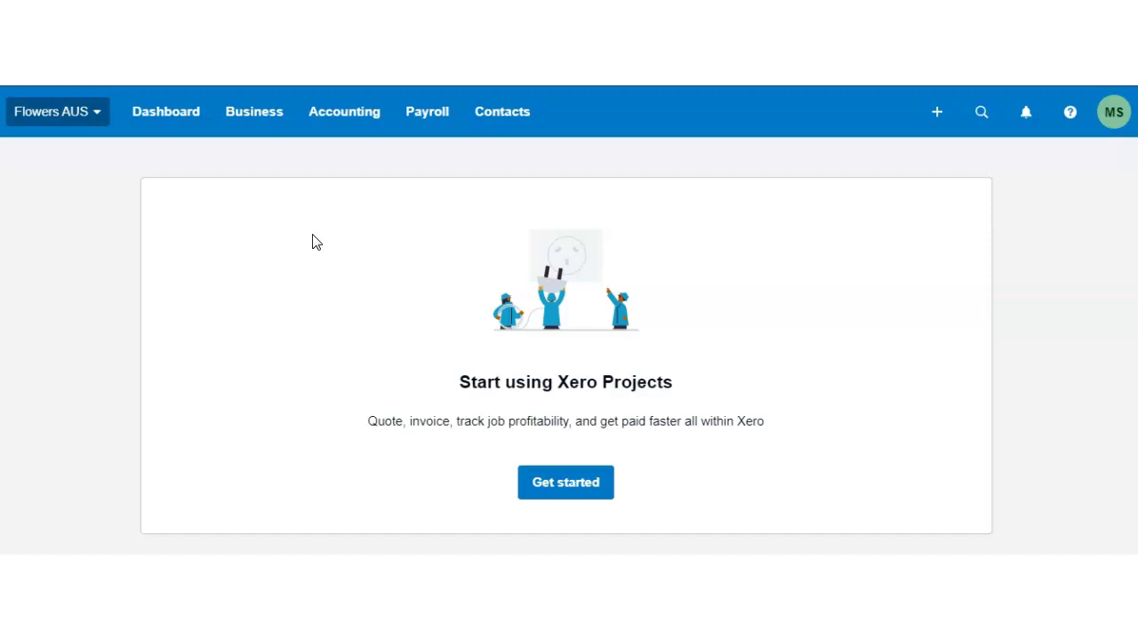
left_click(172, 132)
left_click(172, 132)
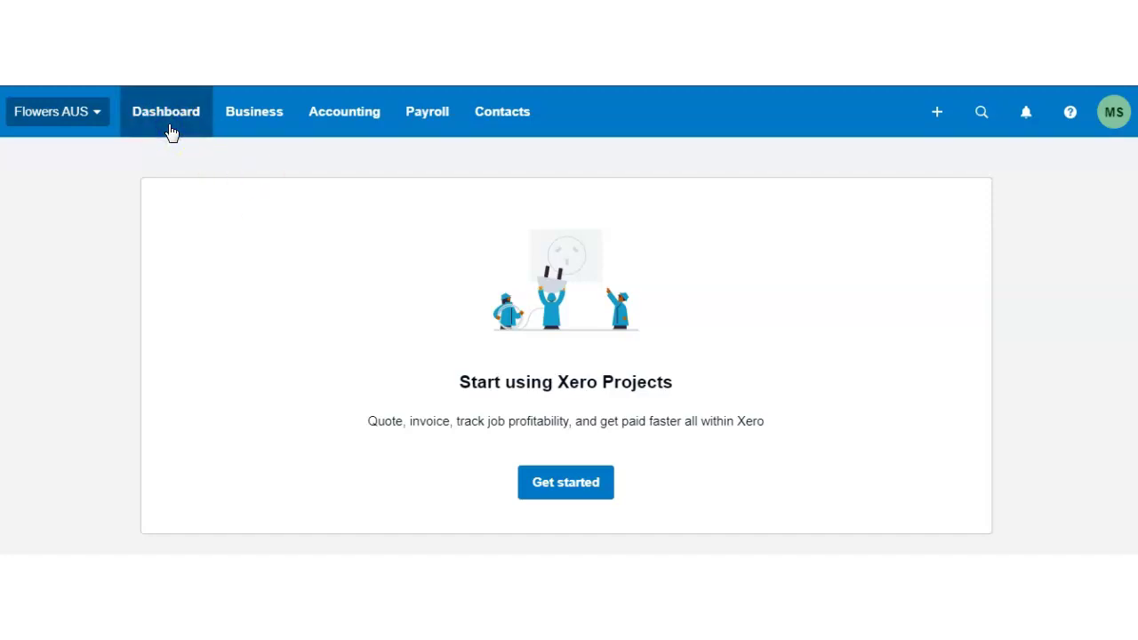
- Return to the dashboard, then expand and collapse the online invoices card's setup details
left_click(181, 100)
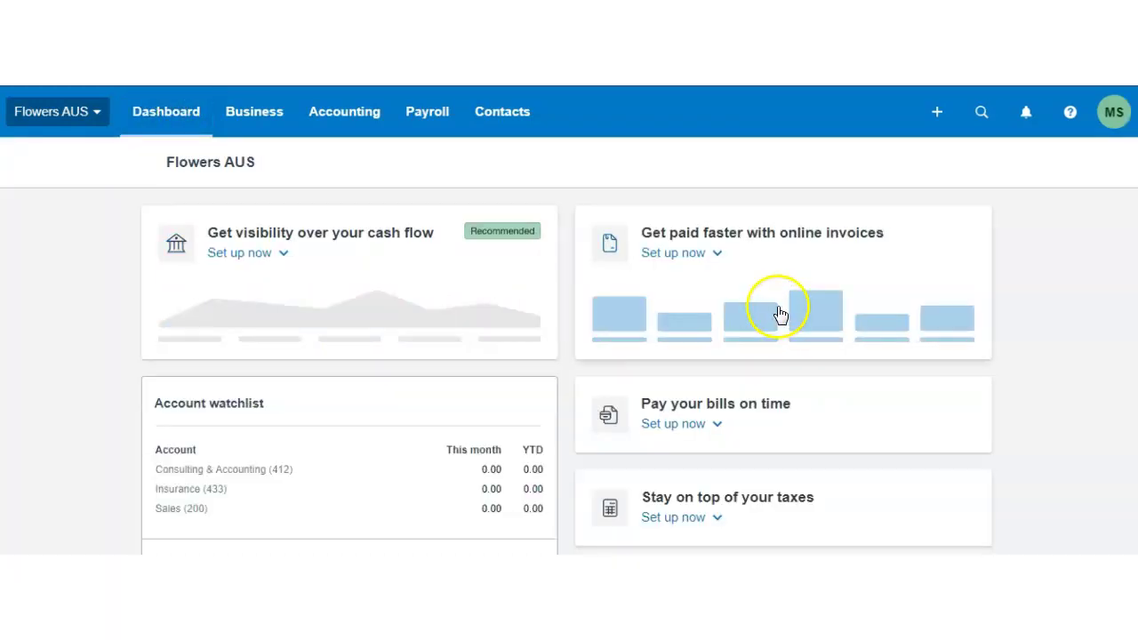
left_click(713, 255)
scroll(720, 325, "down", 1)
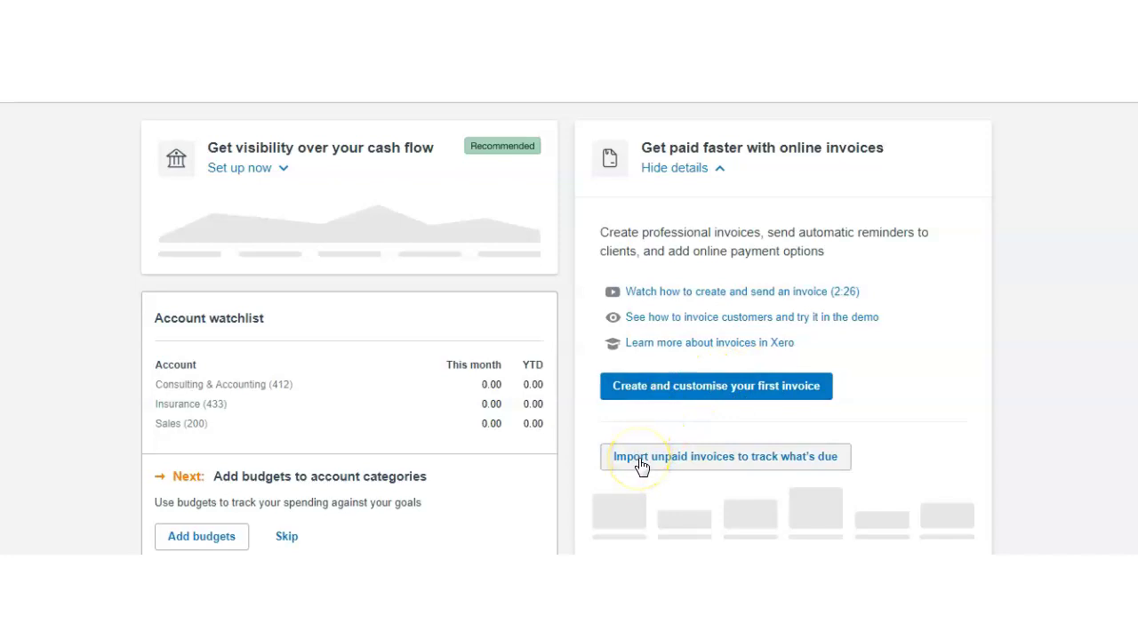
left_click(711, 168)
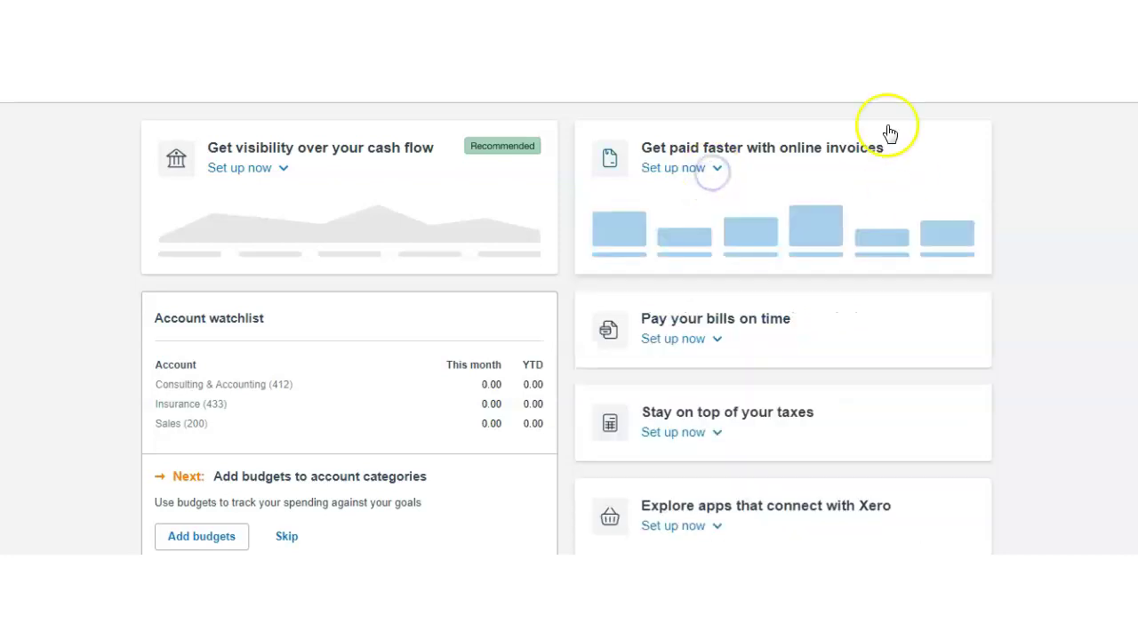
left_click(712, 338)
scroll(708, 378, "down", 2)
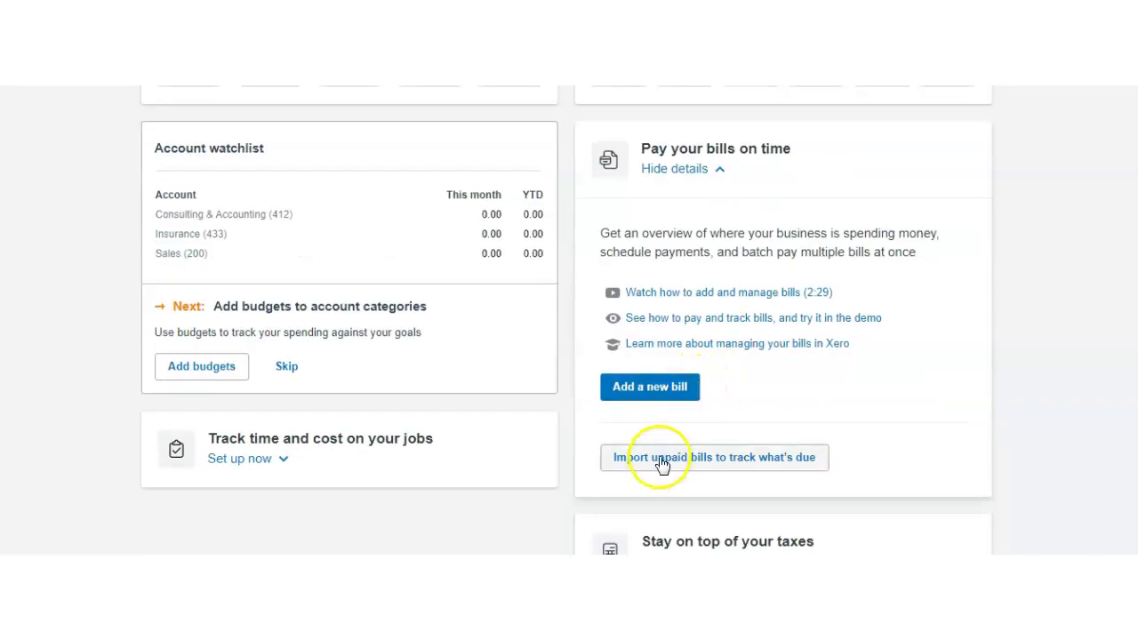
left_click(720, 171)
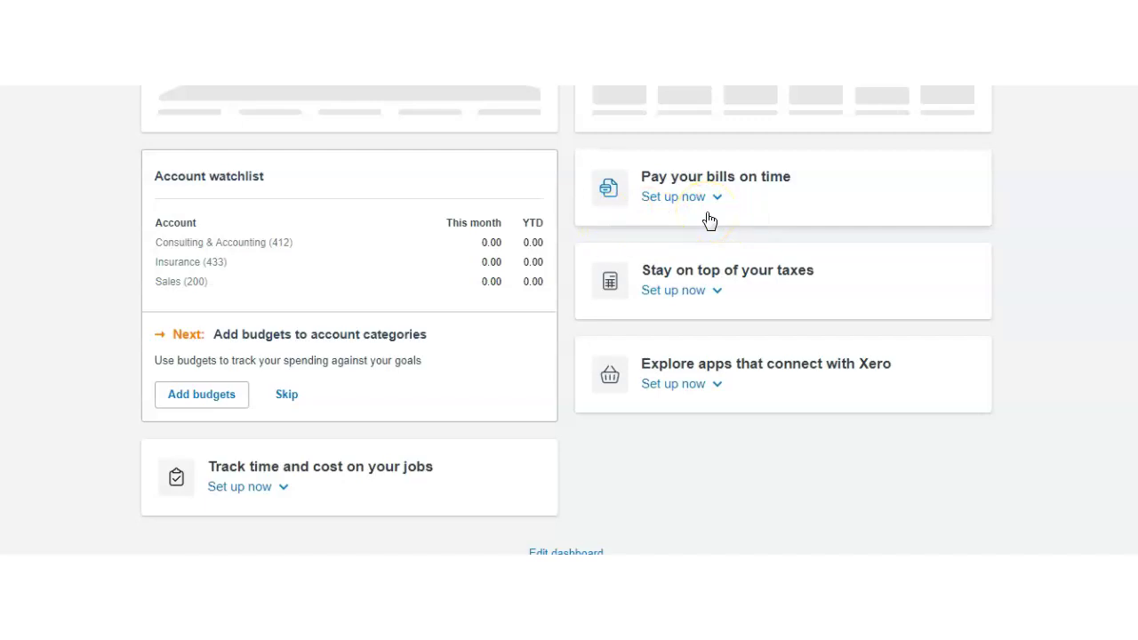
- Expand the taxes card and choose GST Reconciliation and Profit and Loss as dashboard reports
left_click(717, 291)
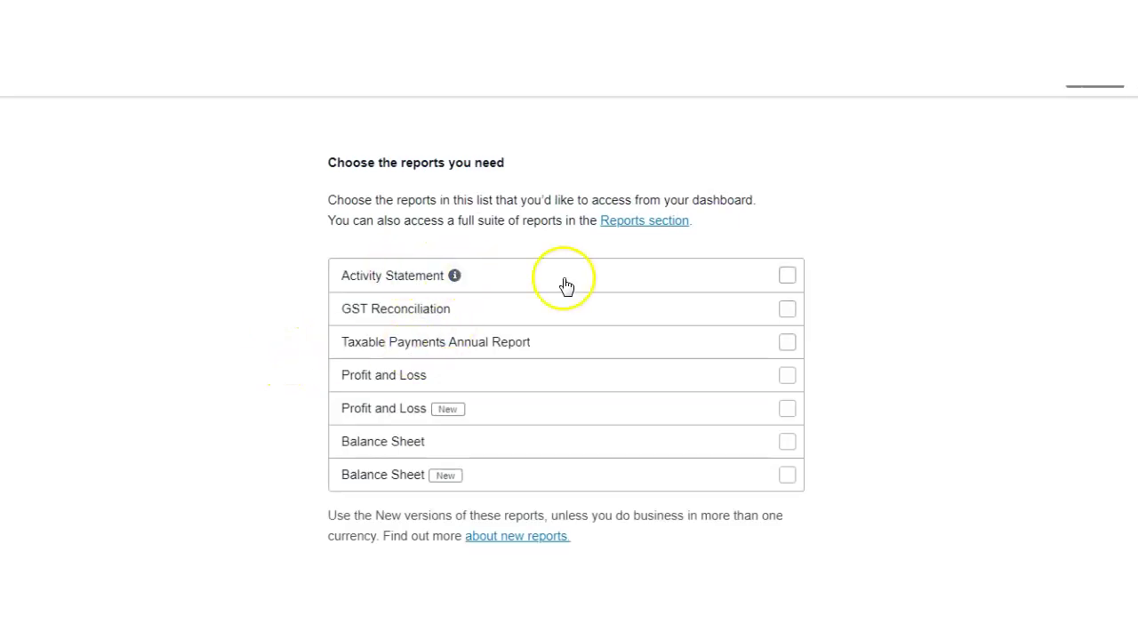
left_click(787, 311)
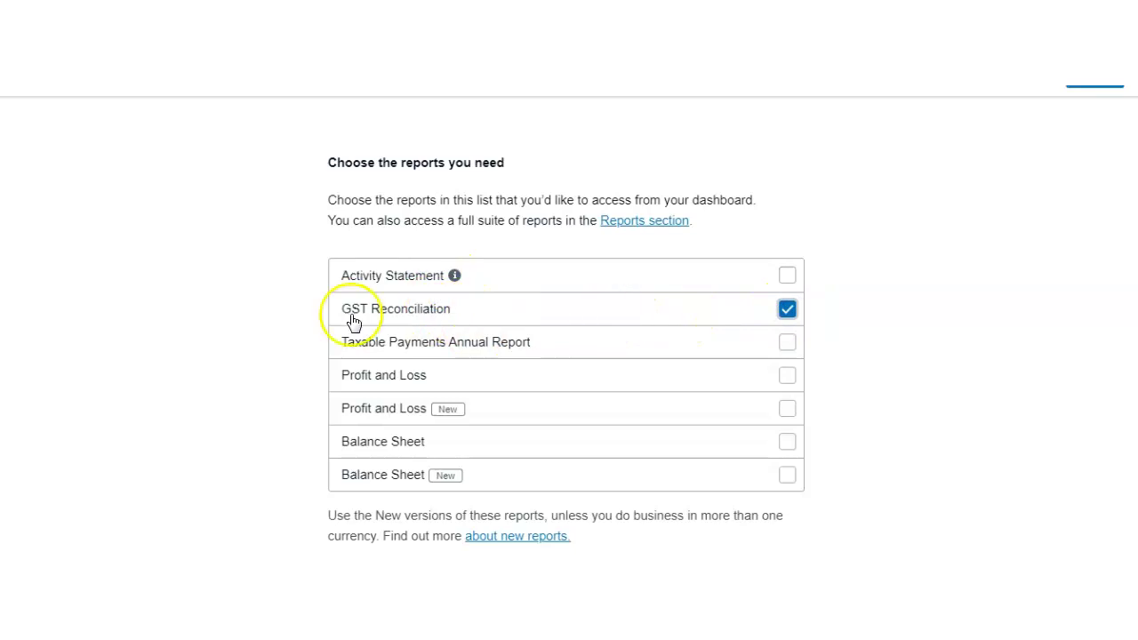
left_click(787, 378)
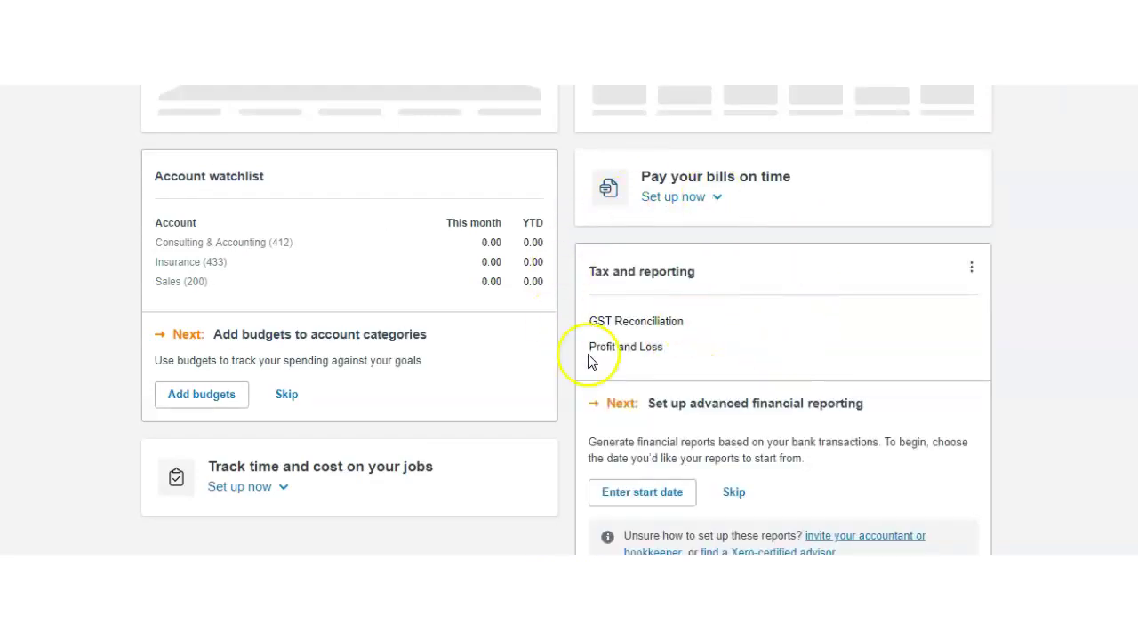
- Expand Explore apps, browse recommendations like A2X, DEAR Inventory and Stripe, then enter Edit dashboard
scroll(901, 437, "down", 2)
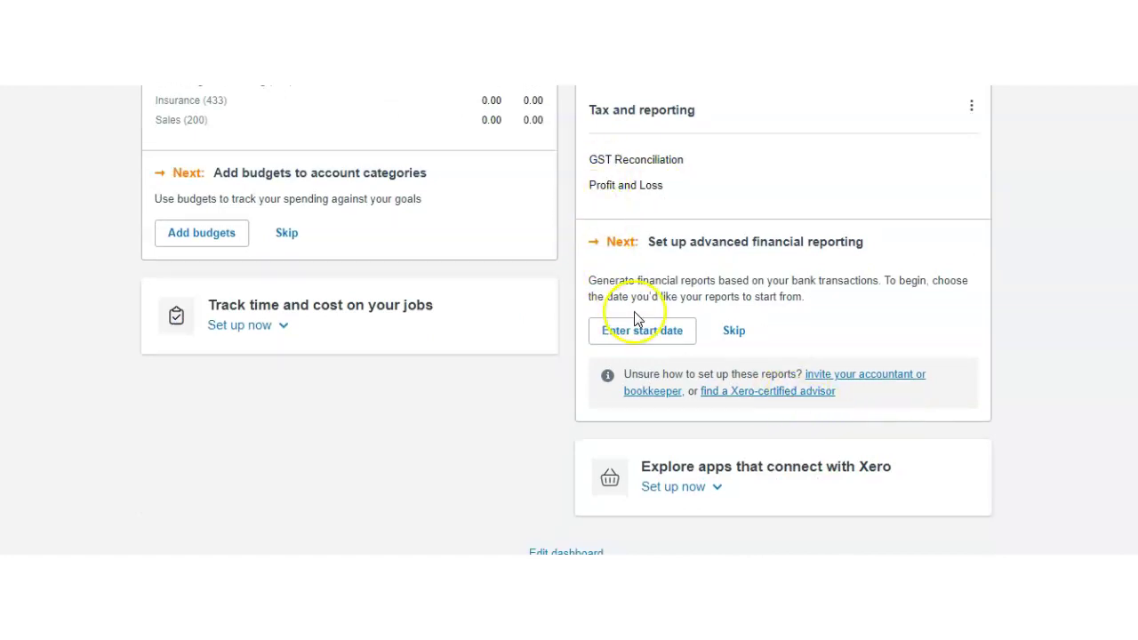
left_click(718, 489)
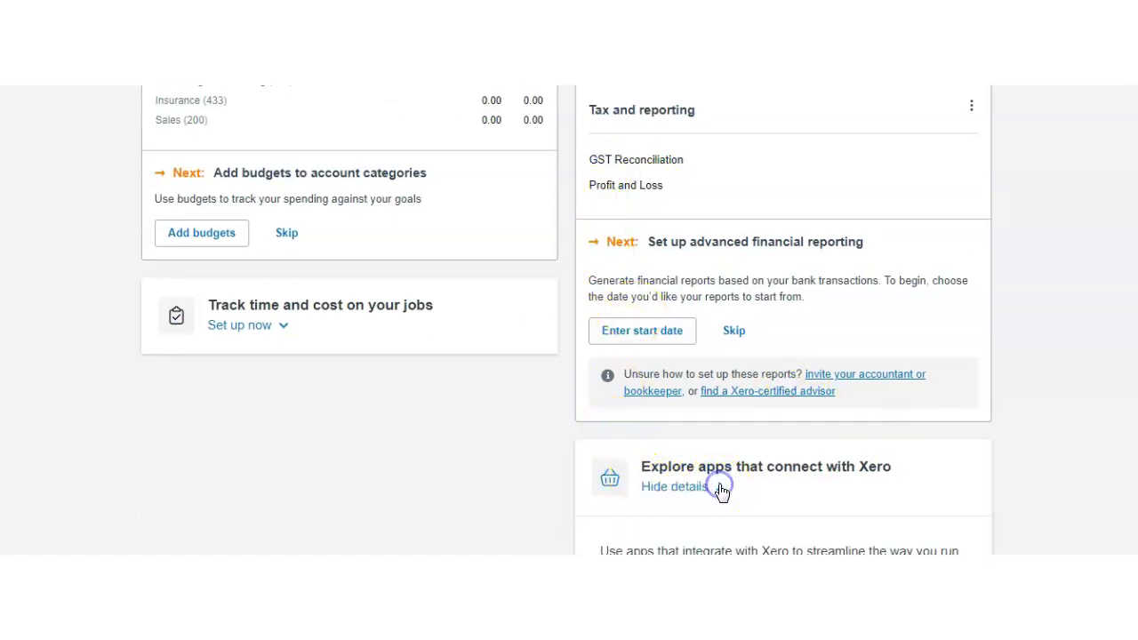
scroll(724, 464, "down", 5)
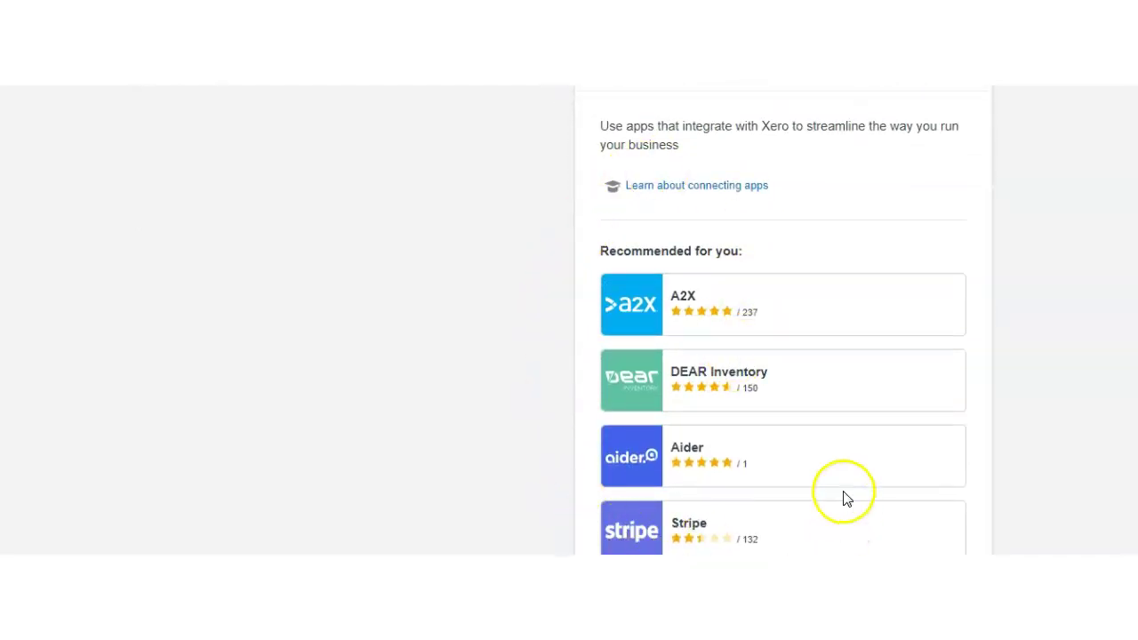
scroll(729, 525, "down", 1)
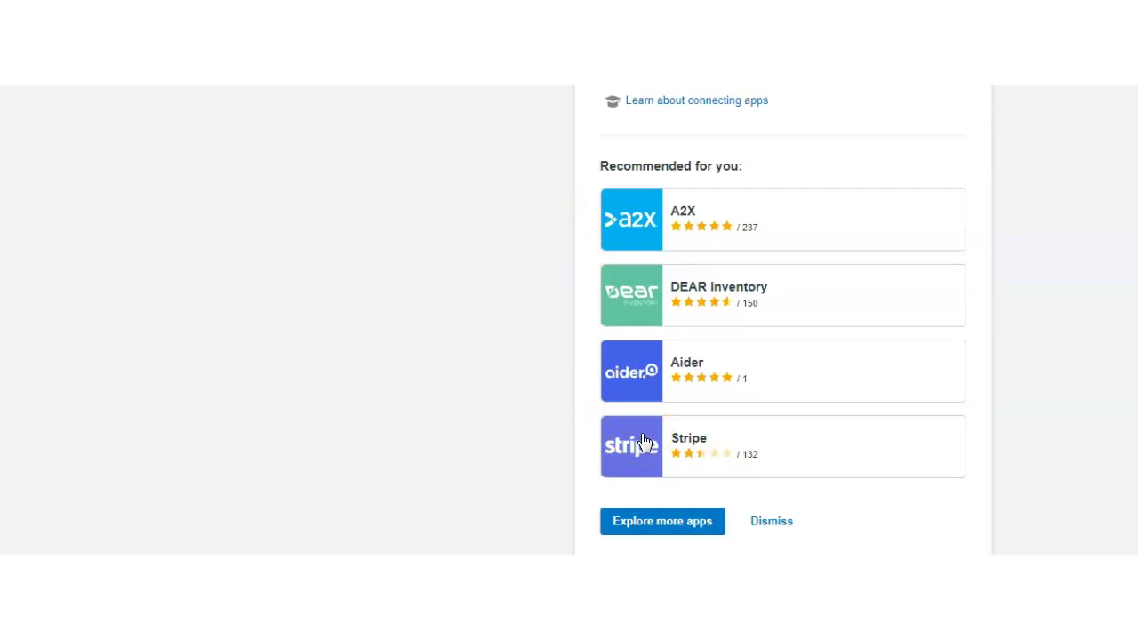
scroll(643, 443, "down", 1)
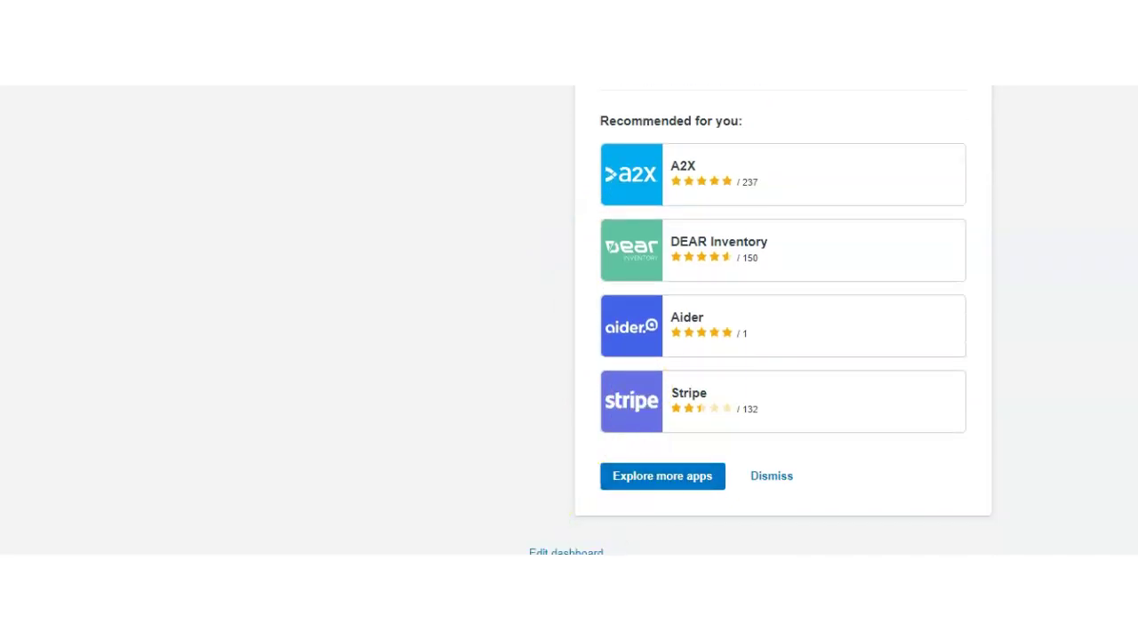
left_click(565, 551)
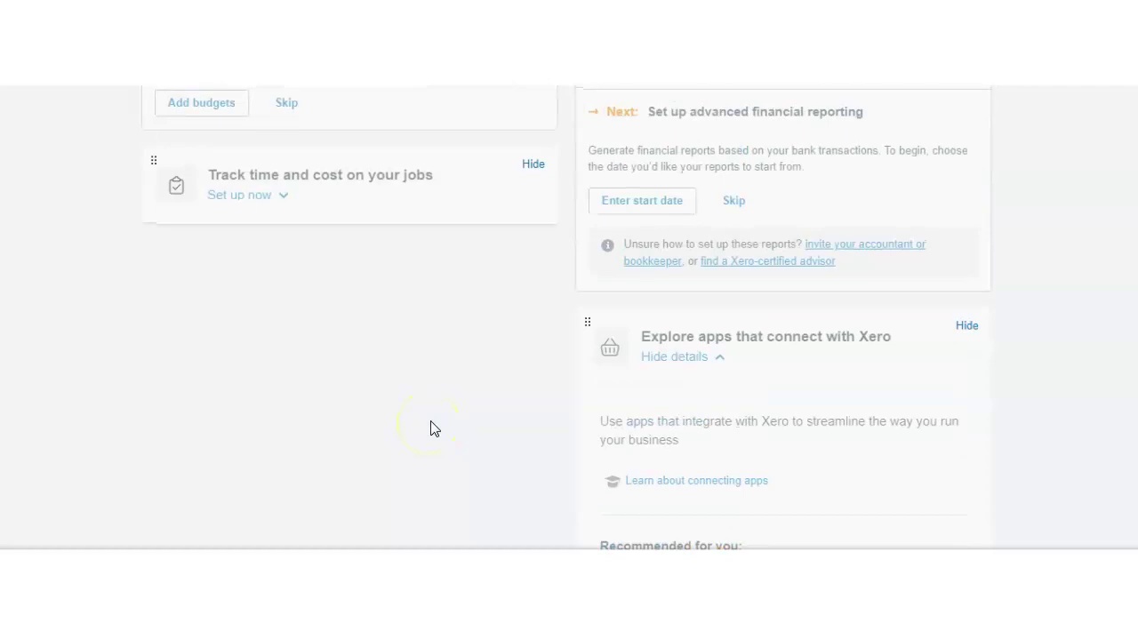
- Hide the 'Explore apps that connect with Xero' card so Tax and reporting is the last right-hand card
left_click(966, 325)
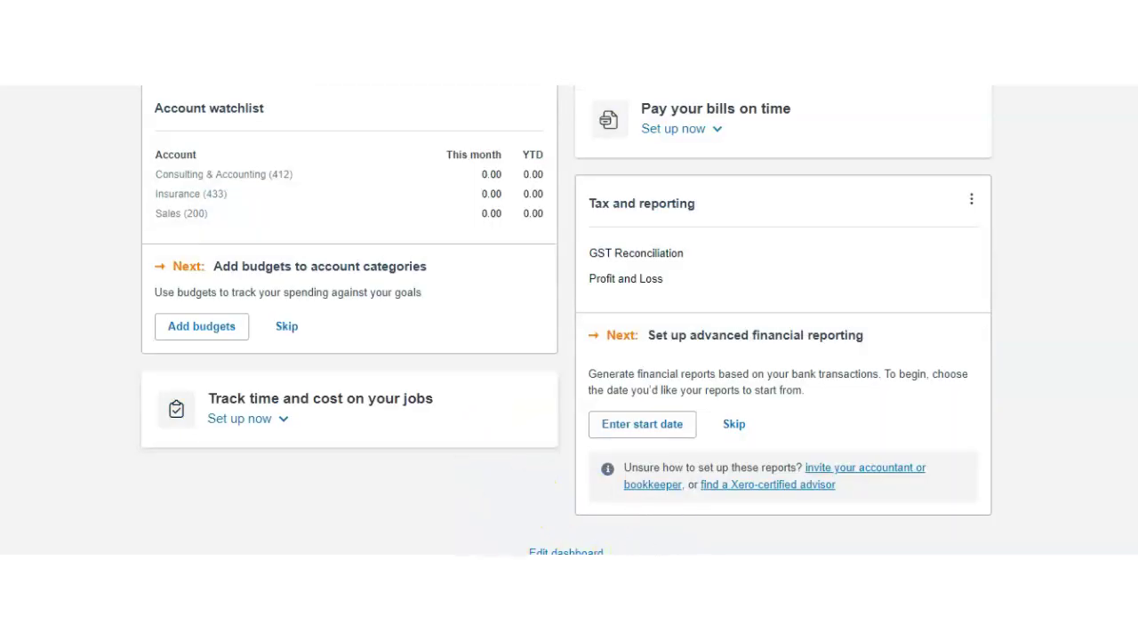
scroll(514, 456, "up", 3)
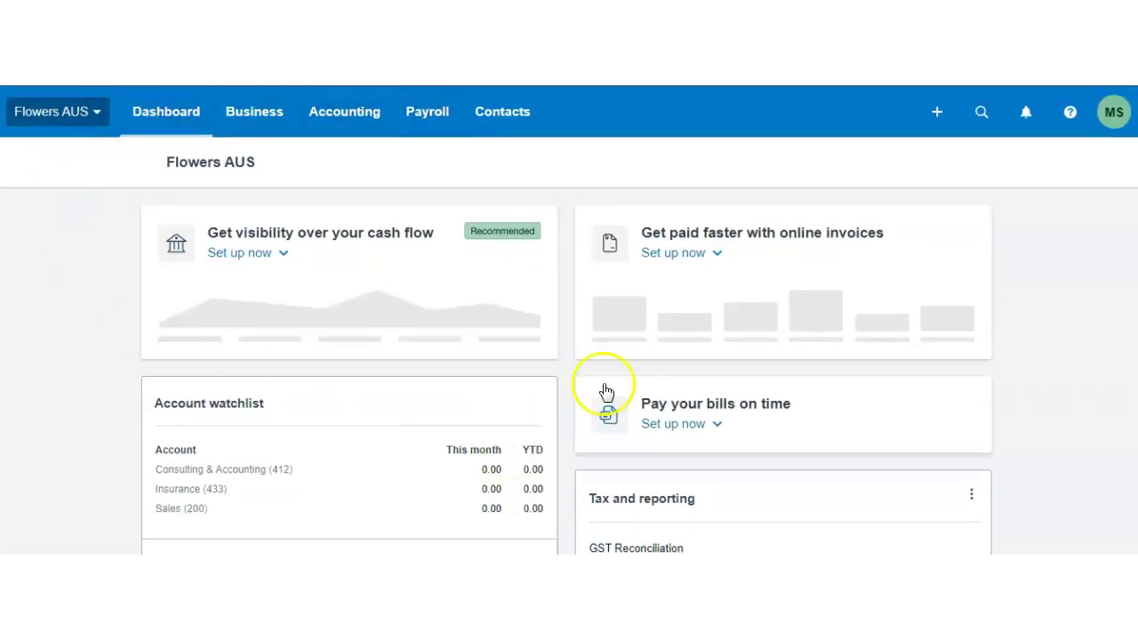
scroll(599, 127, "down", 1)
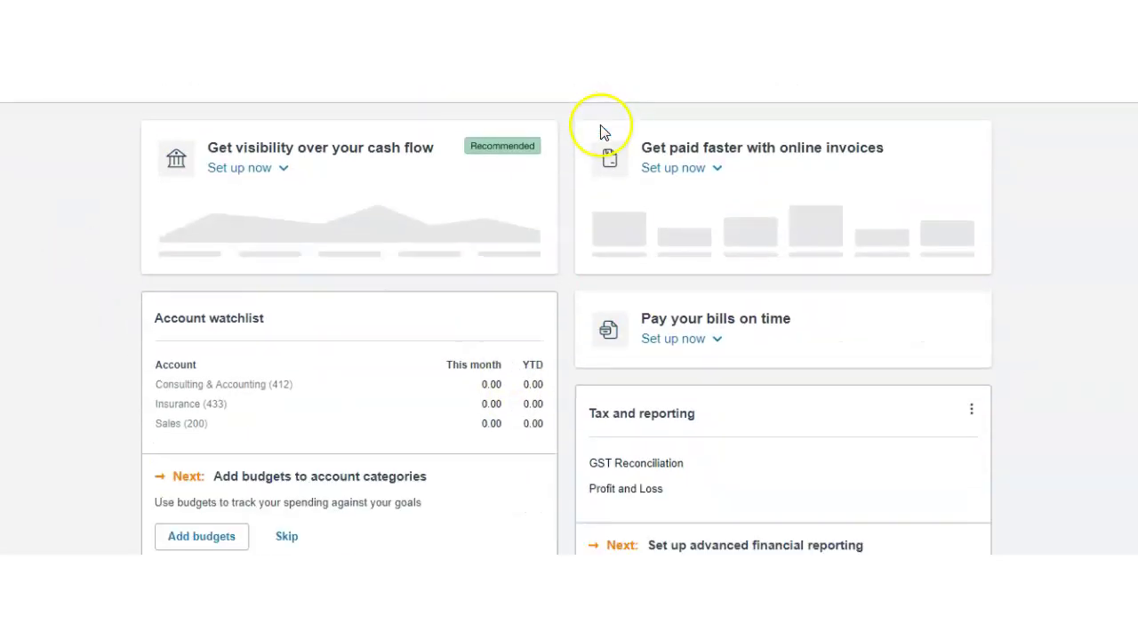
scroll(722, 166, "up", 1)
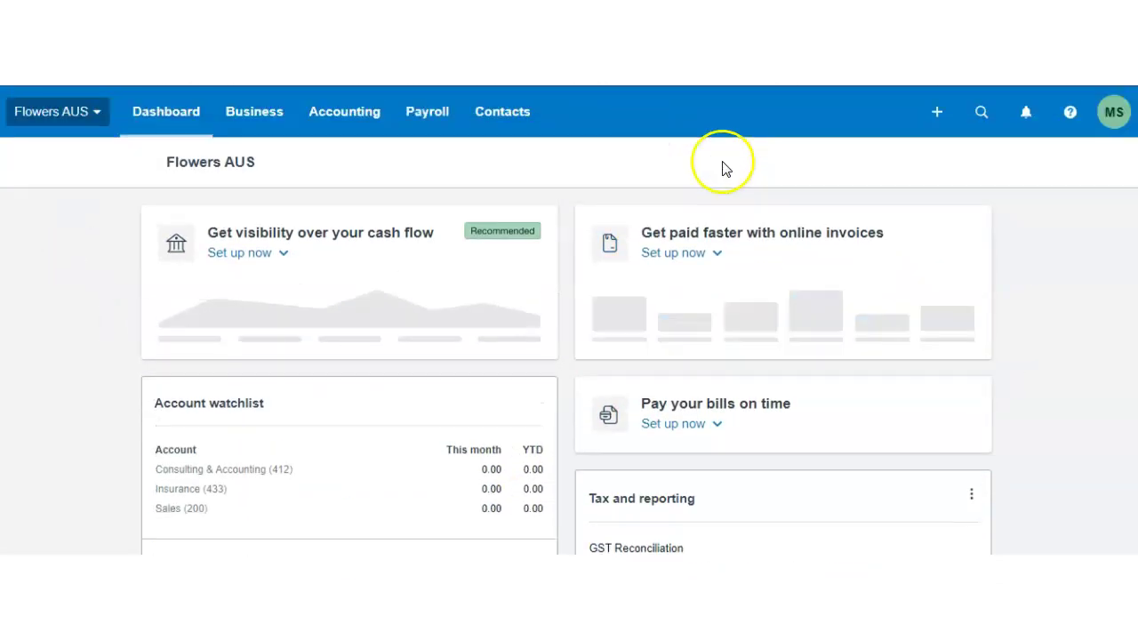
left_click(939, 115)
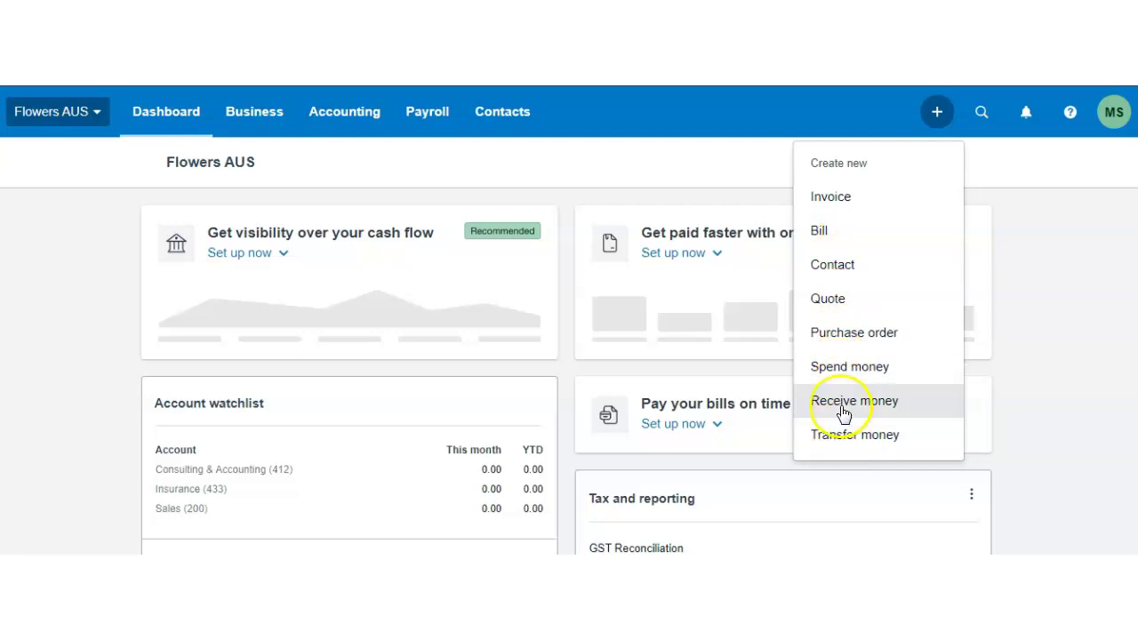
left_click(983, 117)
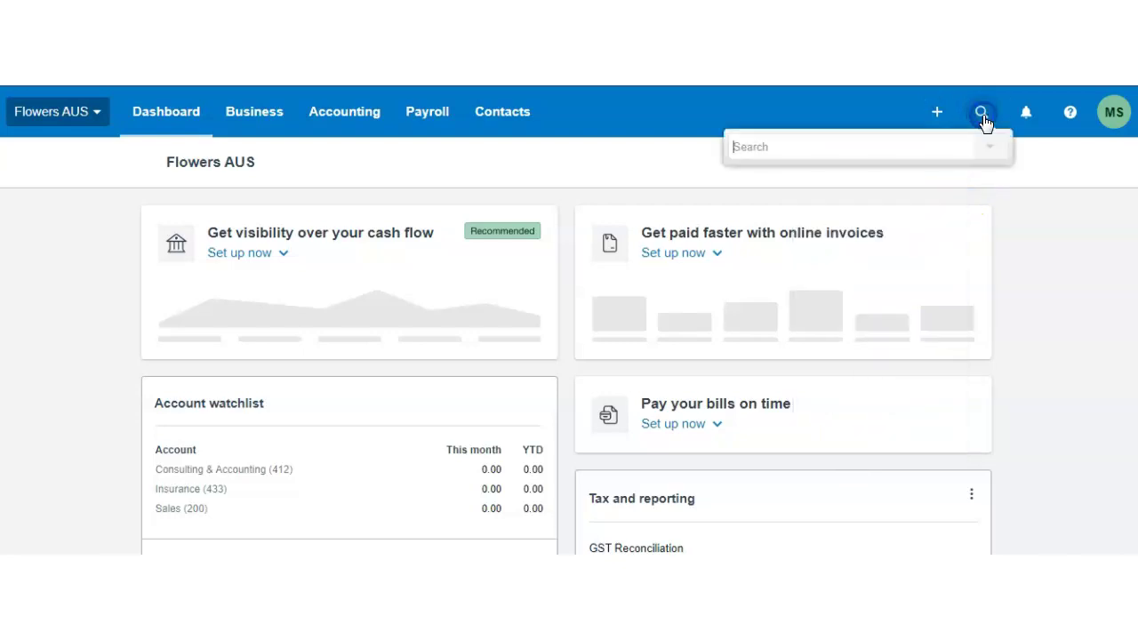
left_click(785, 135)
left_click(807, 147)
left_click(1033, 126)
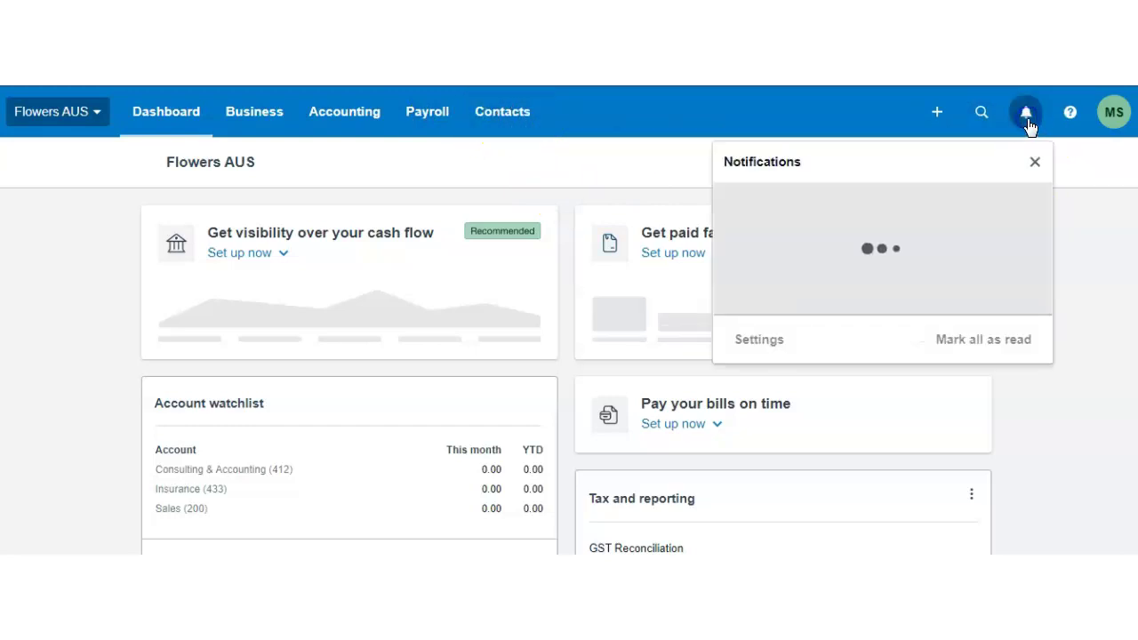
left_click(1032, 162)
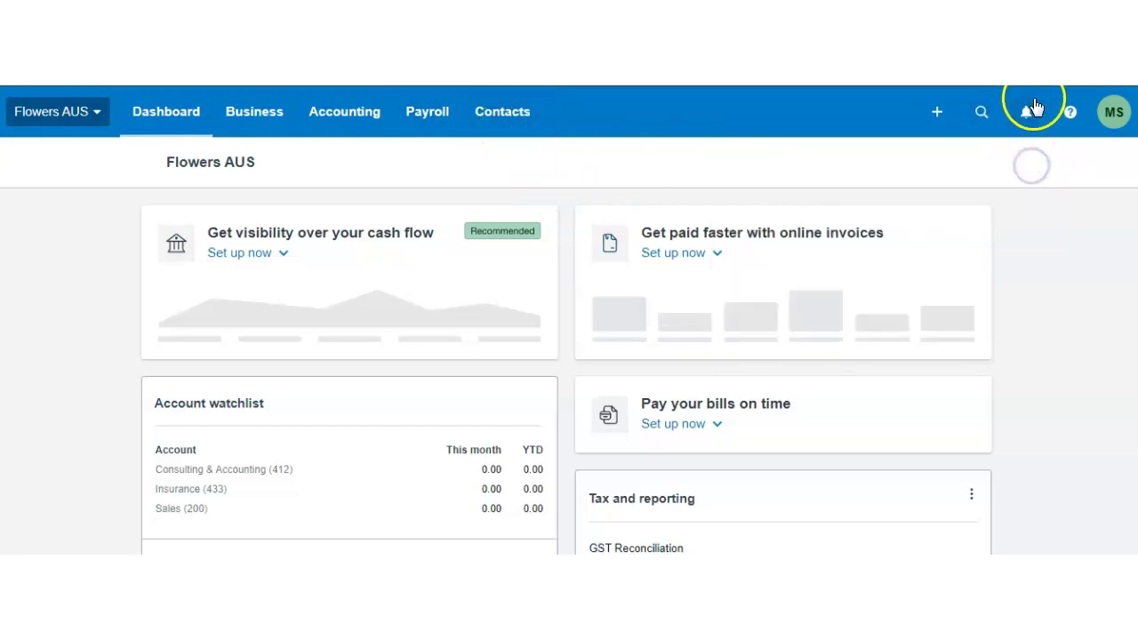
left_click(1112, 112)
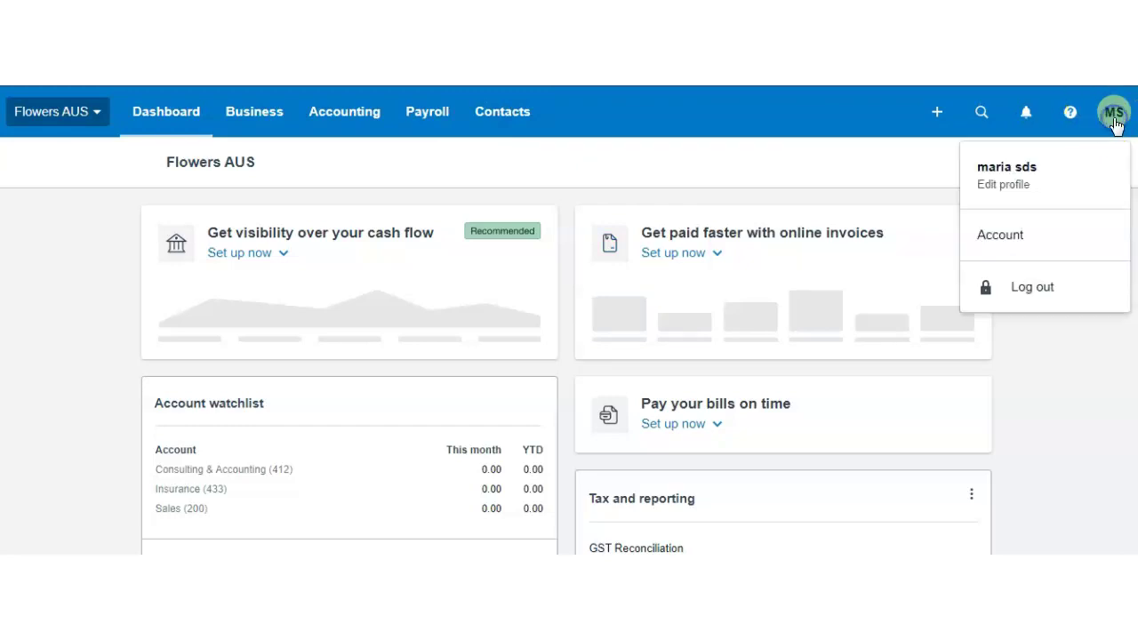
left_click(906, 158)
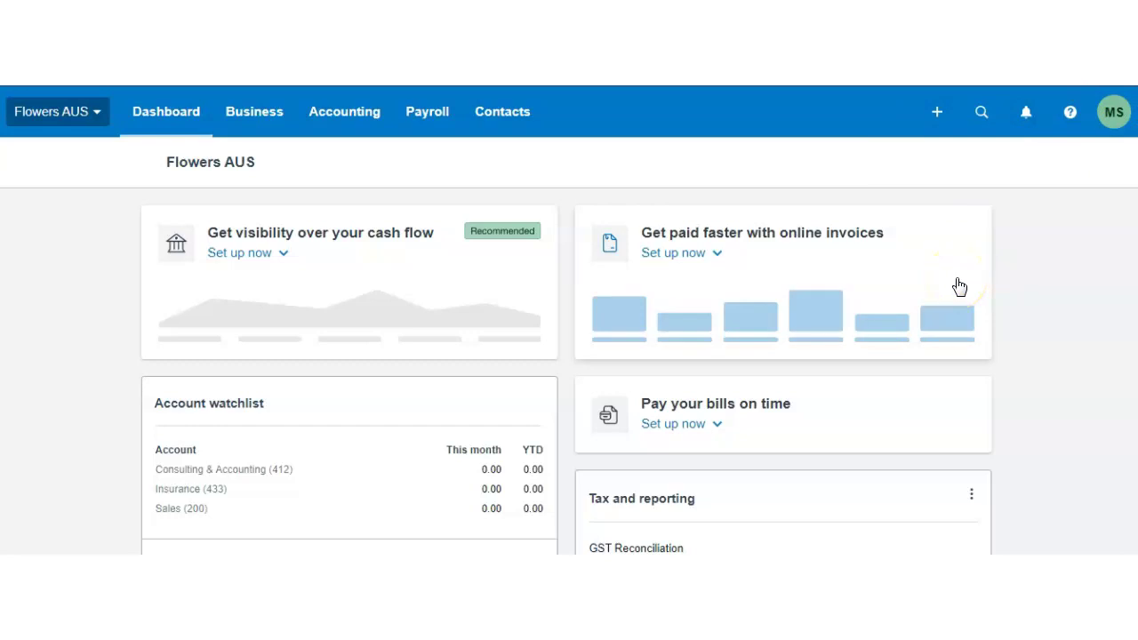
scroll(959, 286, "down", 1)
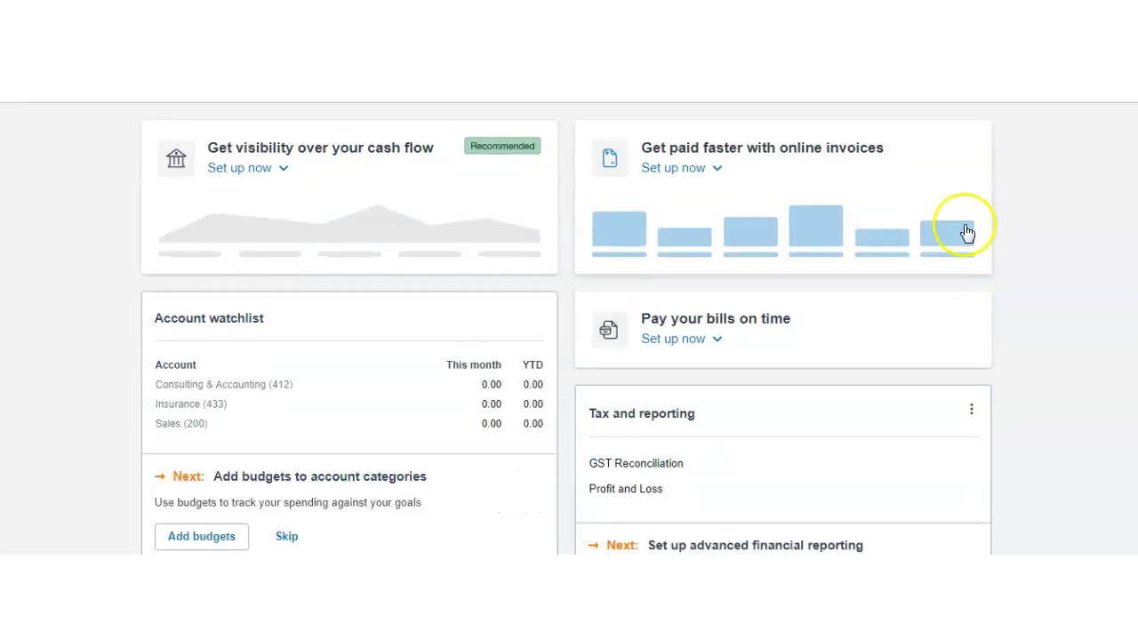
scroll(1021, 504, "up", 1)
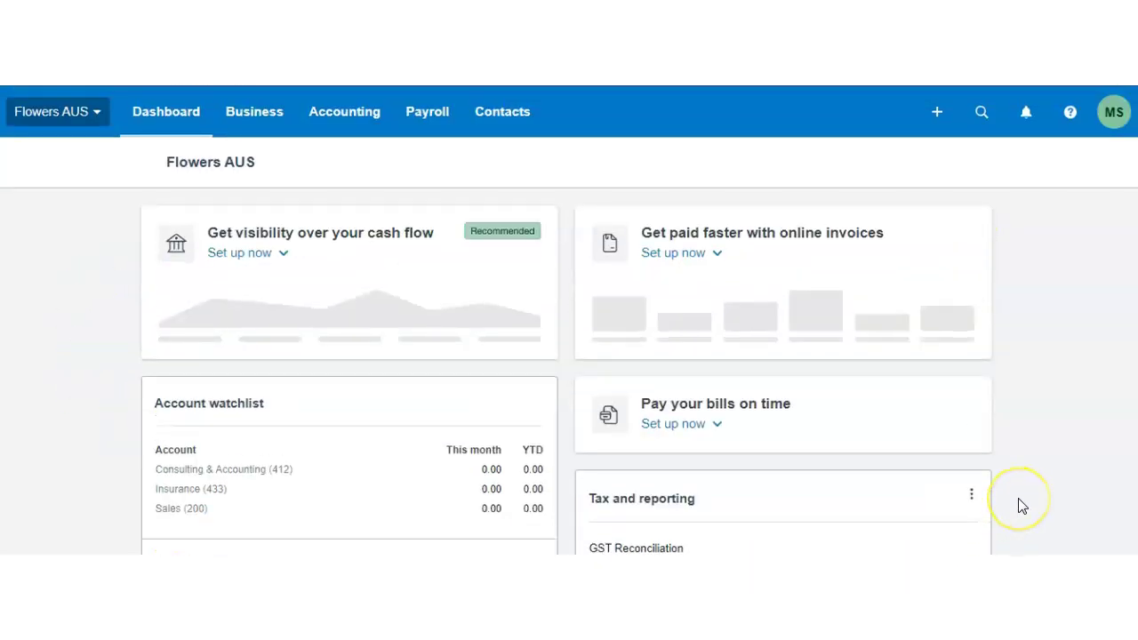
scroll(1022, 505, "down", 1)
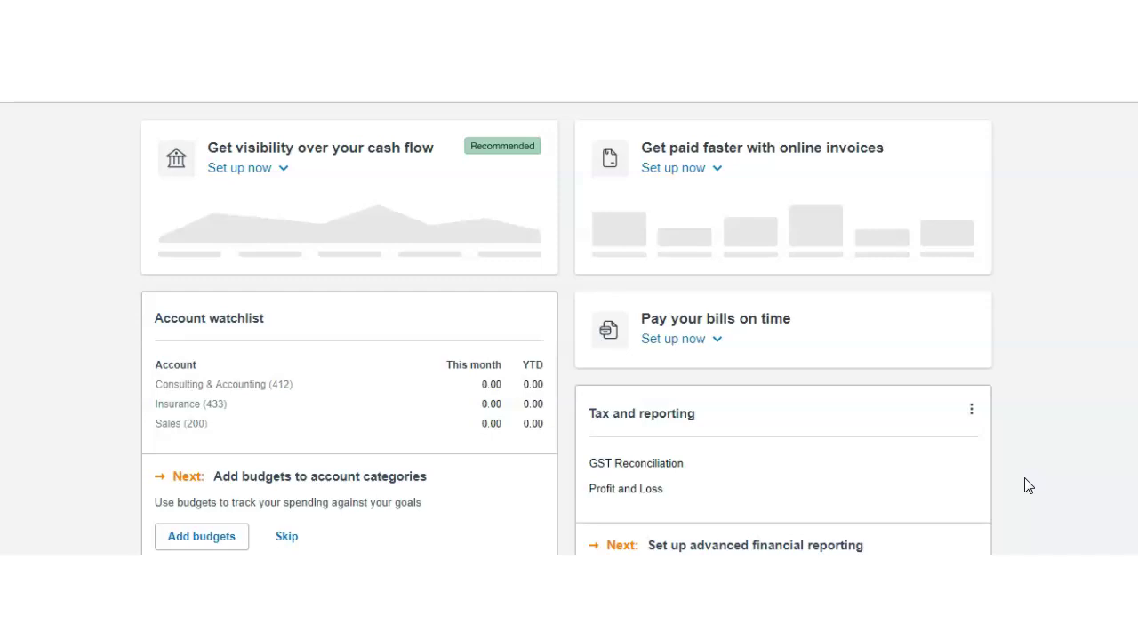
scroll(1028, 485, "up", 2)
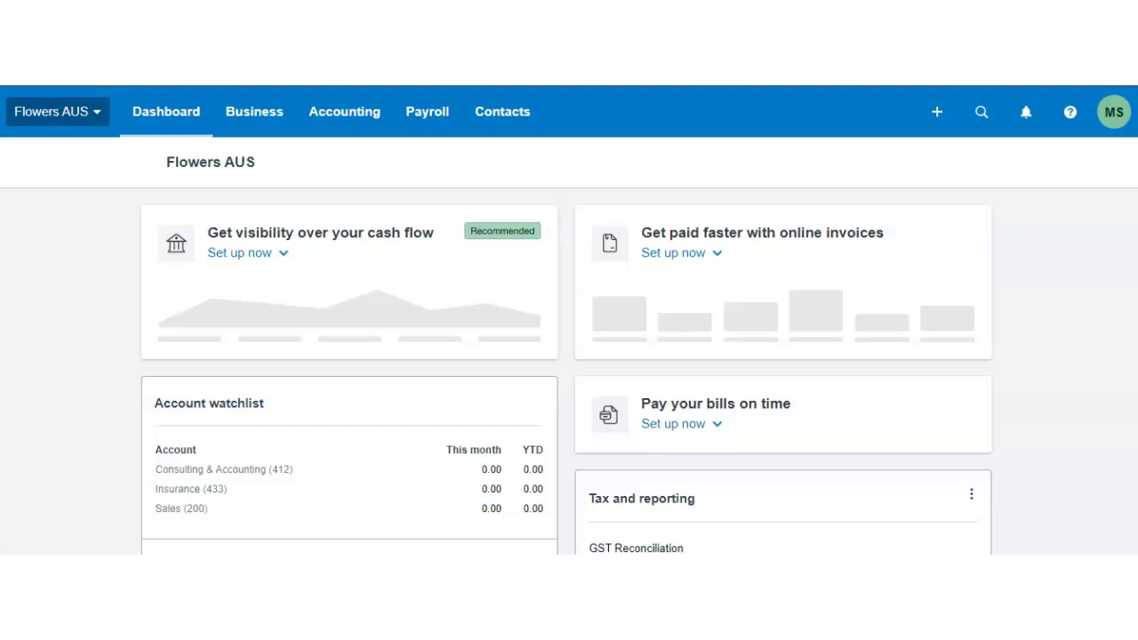
scroll(569, 320, "down", 1)
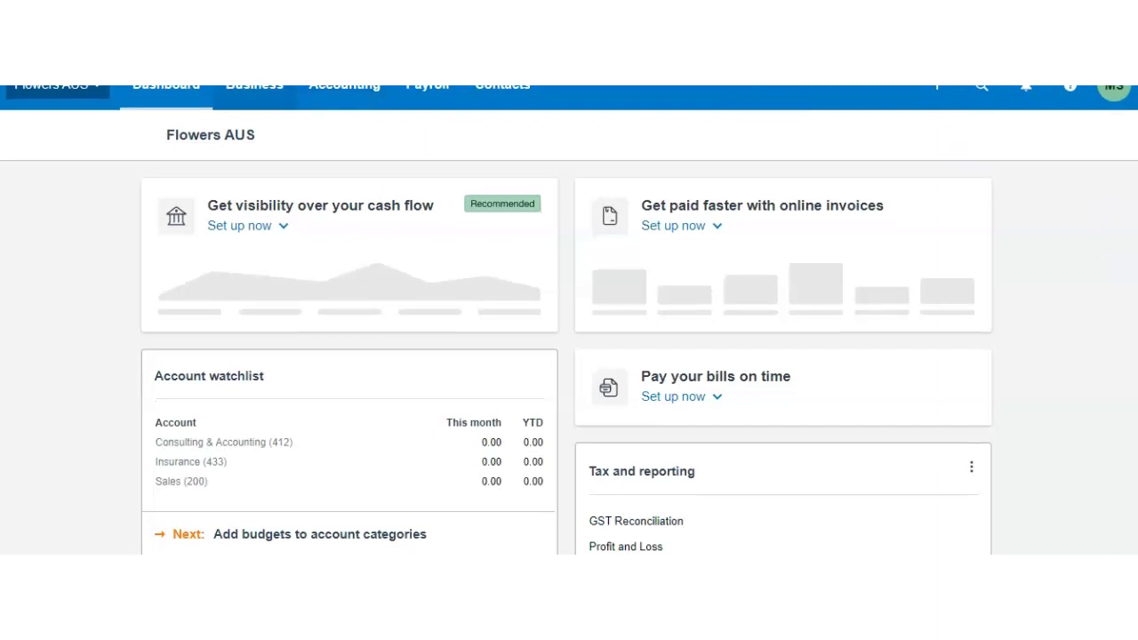